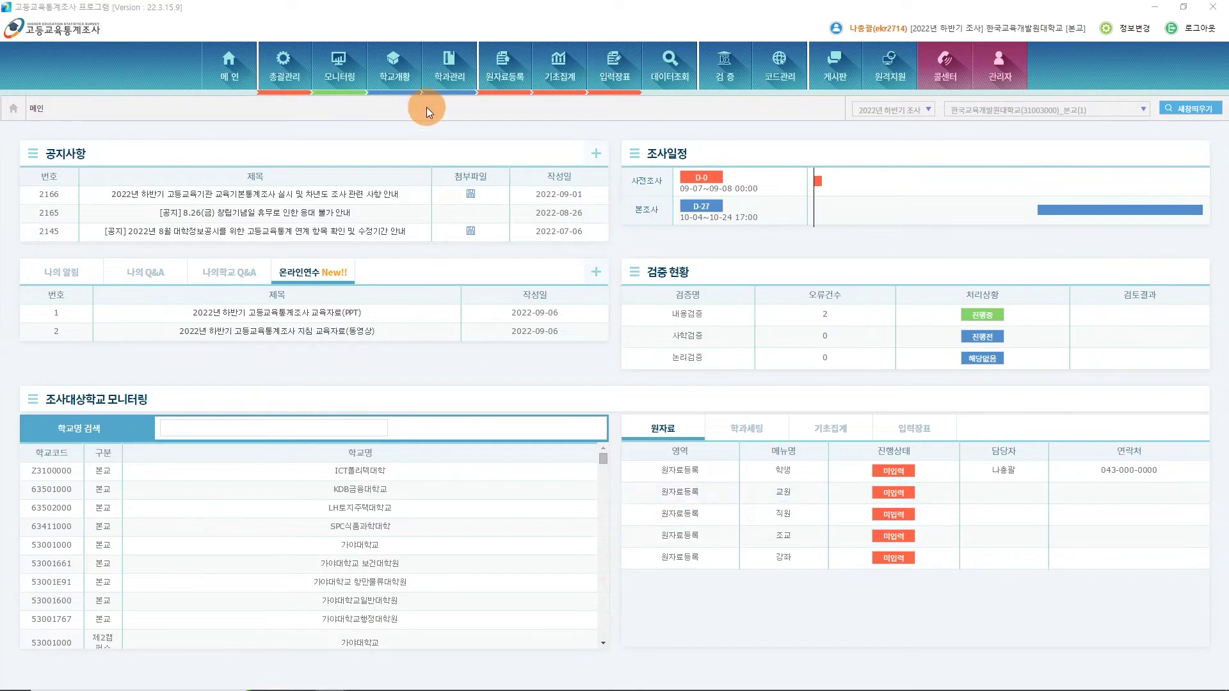
Browse the raw data registration (원자료등록) pages for 학생, 교원, 직원, 조교 and 강좌 in turn.
left_click(509, 76)
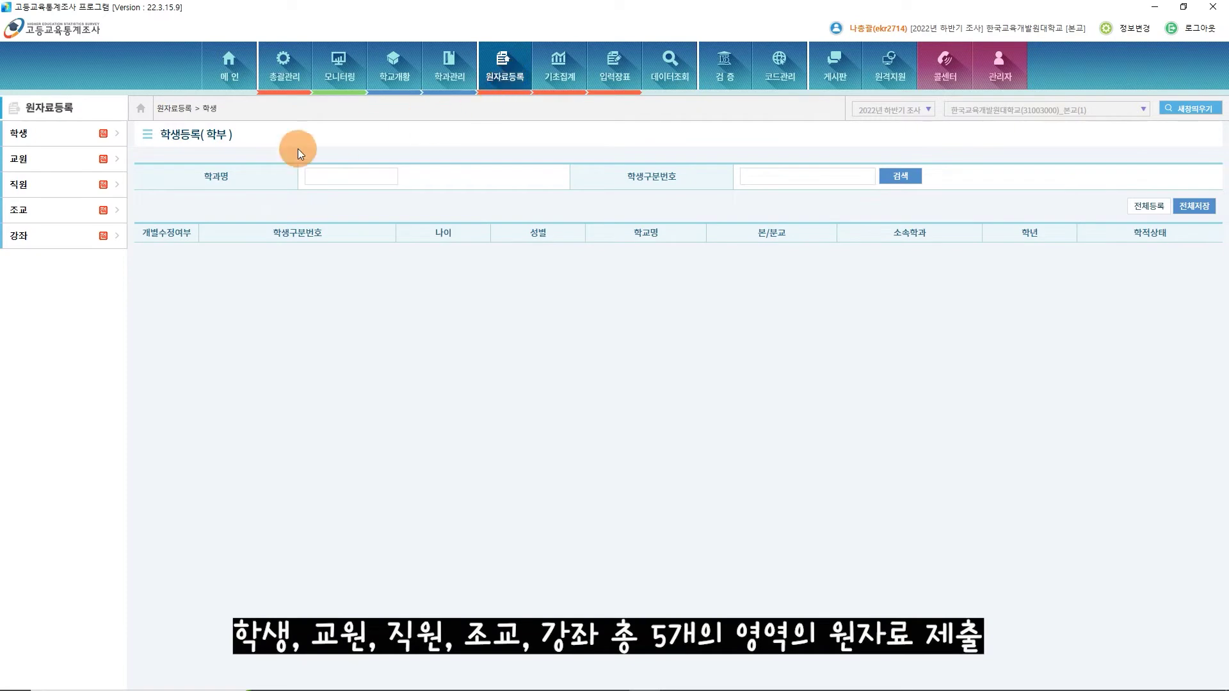
left_click(78, 137)
left_click(71, 159)
left_click(63, 183)
left_click(61, 209)
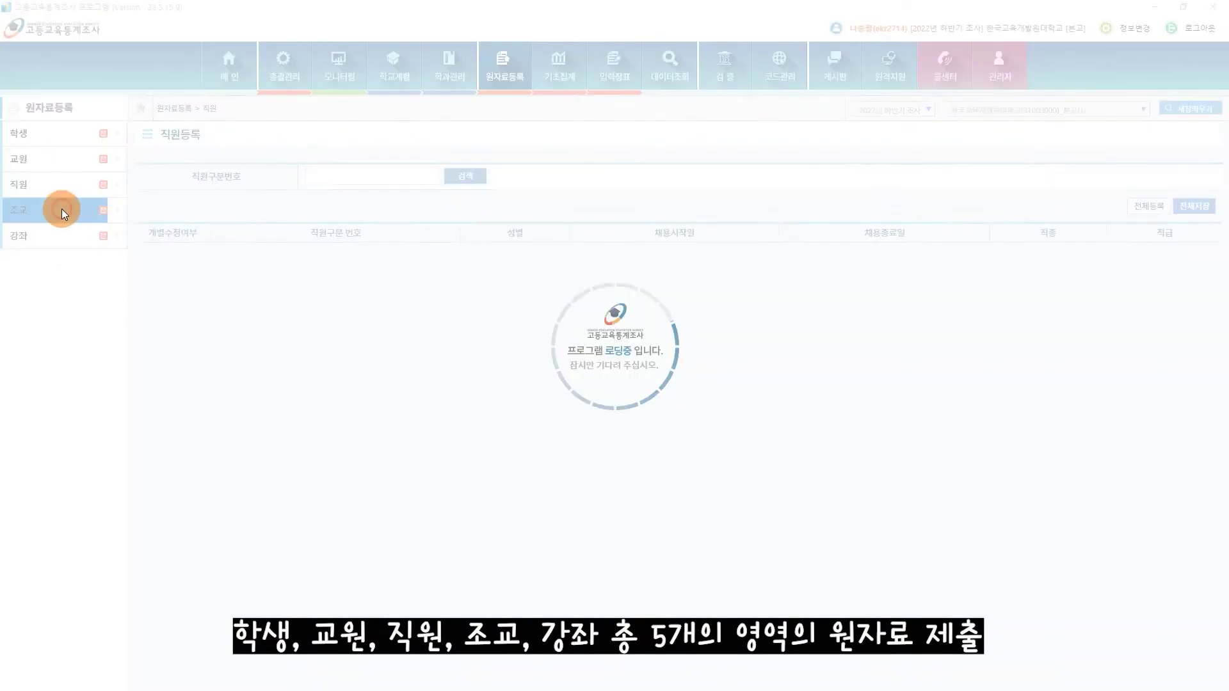
left_click(64, 236)
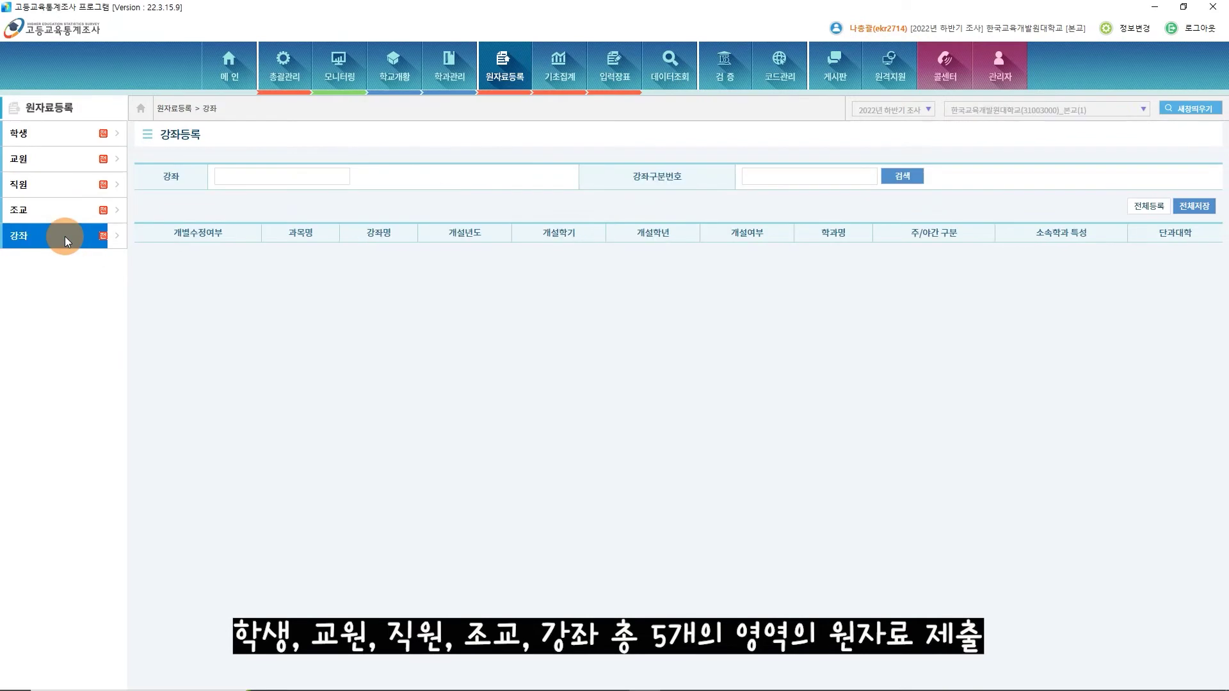
Download the student raw data template from the 학생 full registration (전체등록) page, then return from Excel to that page.
left_click(73, 140)
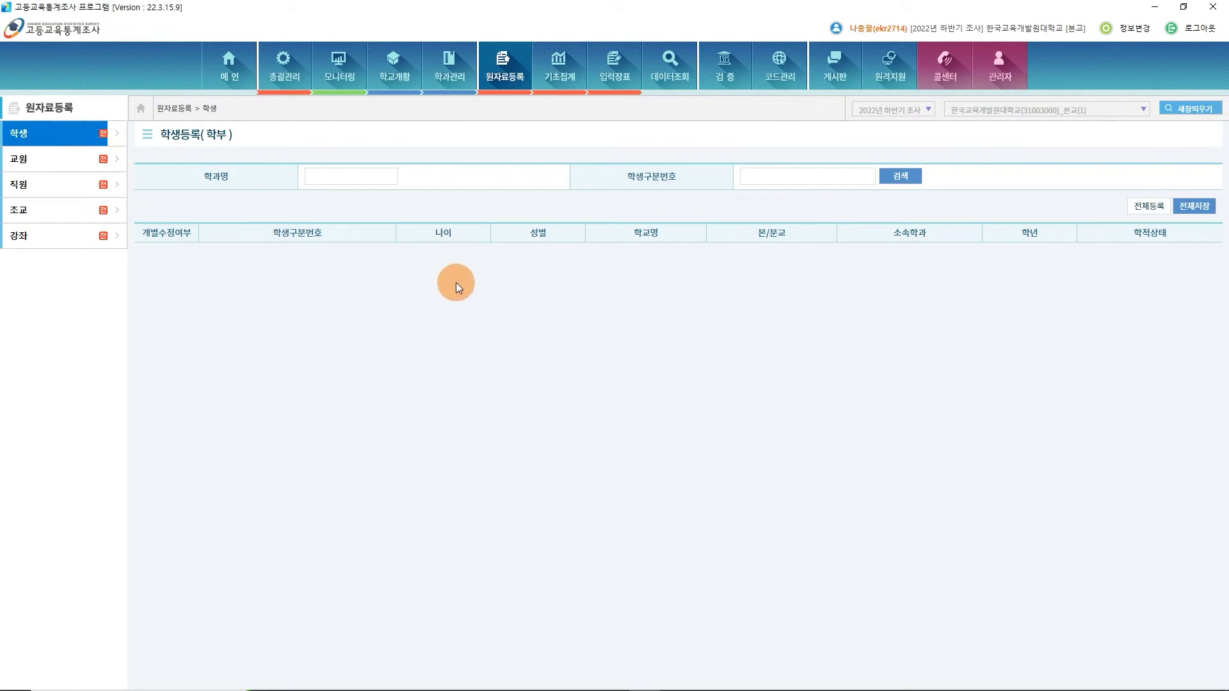
left_click(1148, 206)
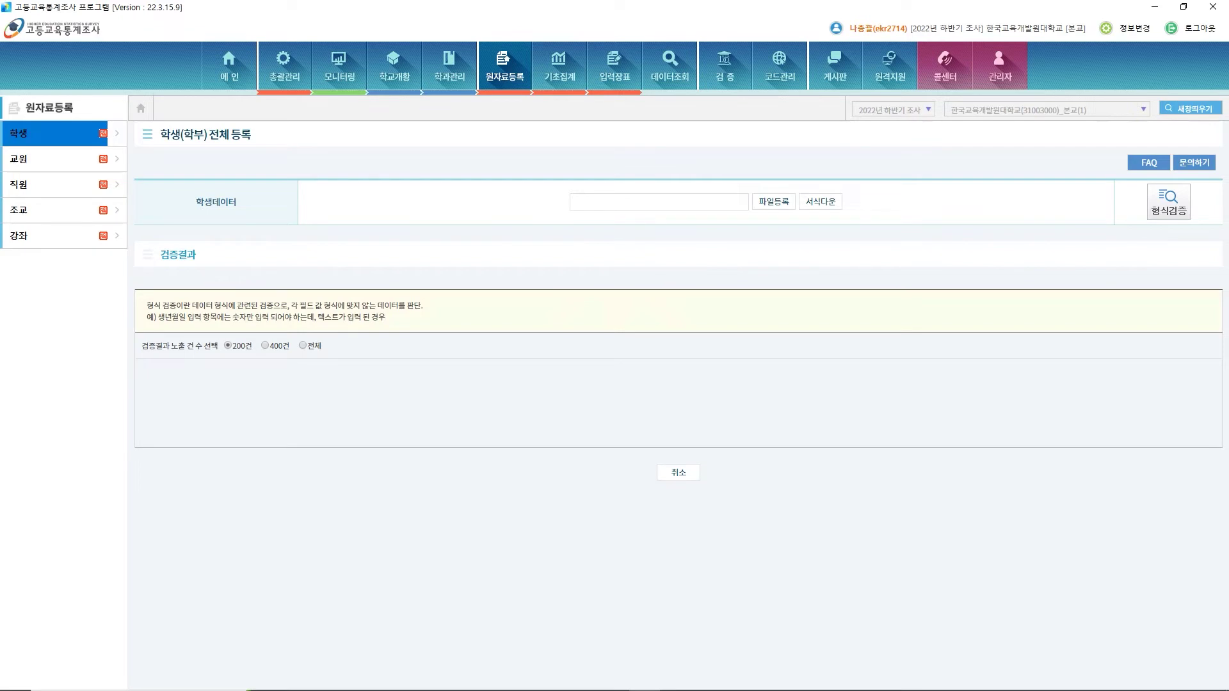
left_click(817, 204)
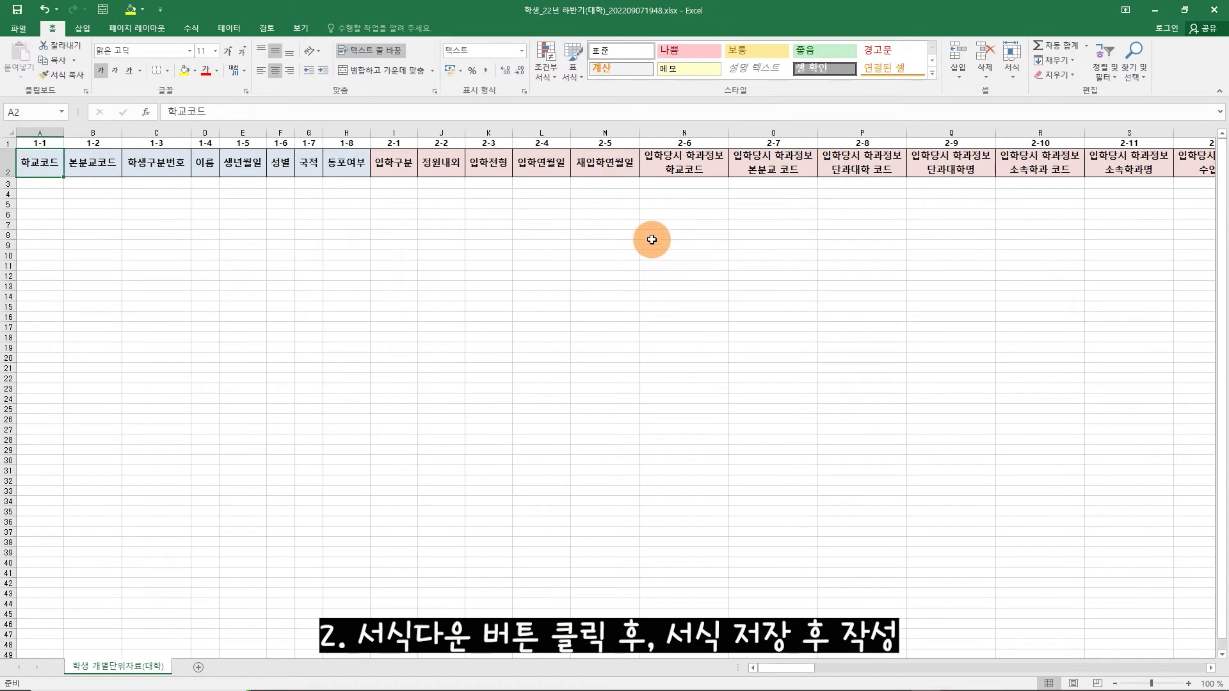
left_click(1154, 11)
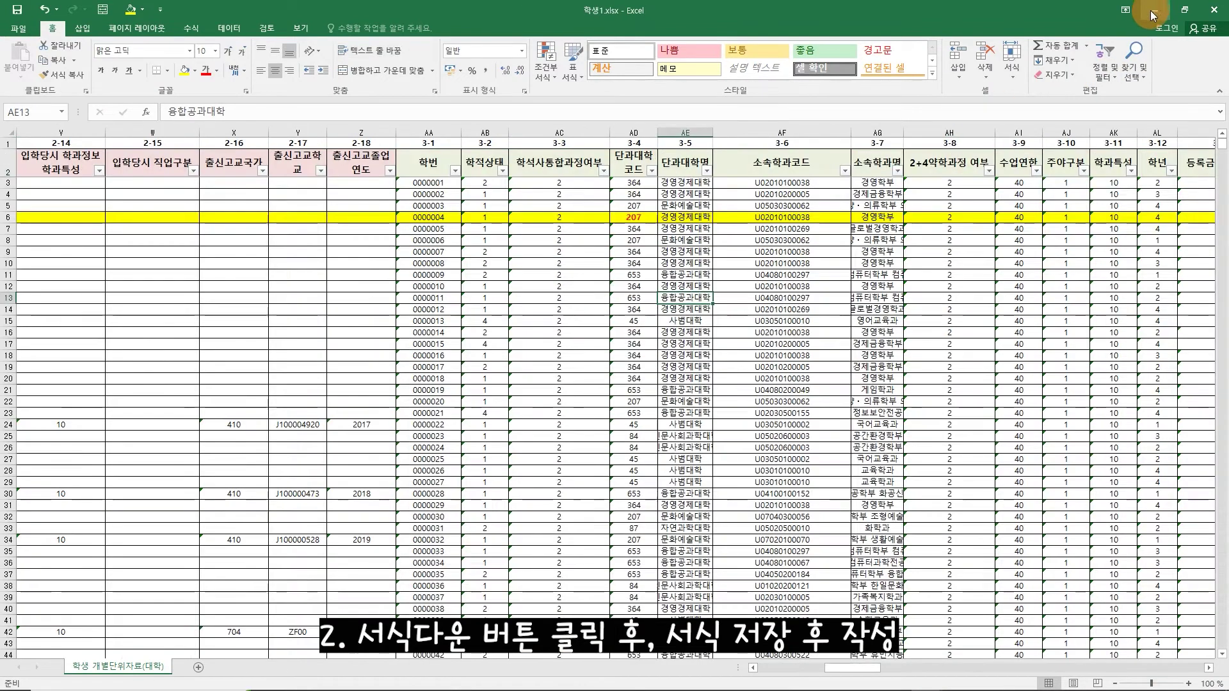
left_click(1153, 12)
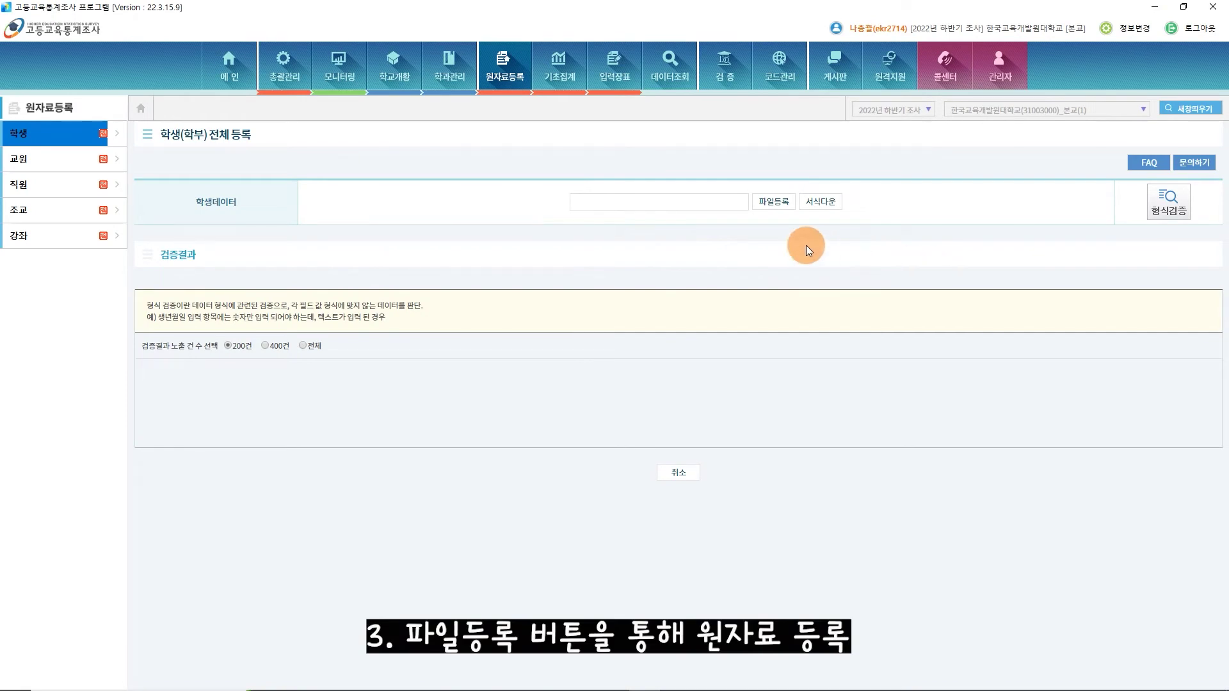
Load 학생1.xlsx as the student data file and run the format verification (형식검증) on it.
left_click(762, 202)
double_click(144, 124)
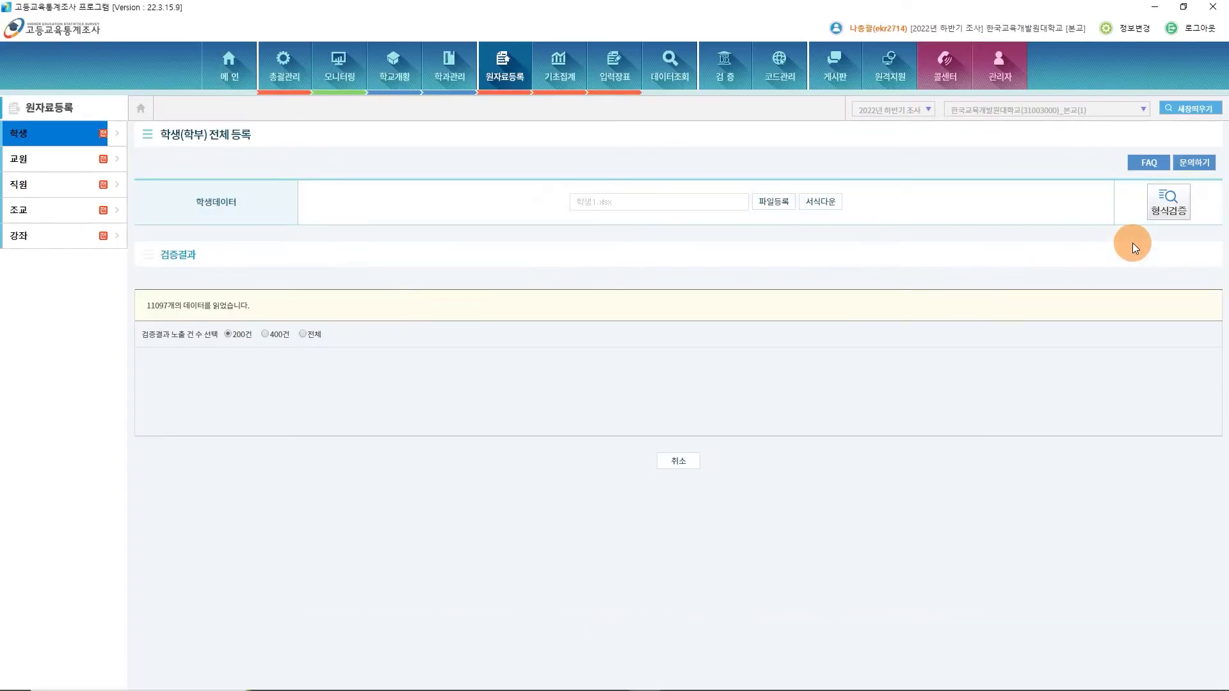
left_click(1174, 210)
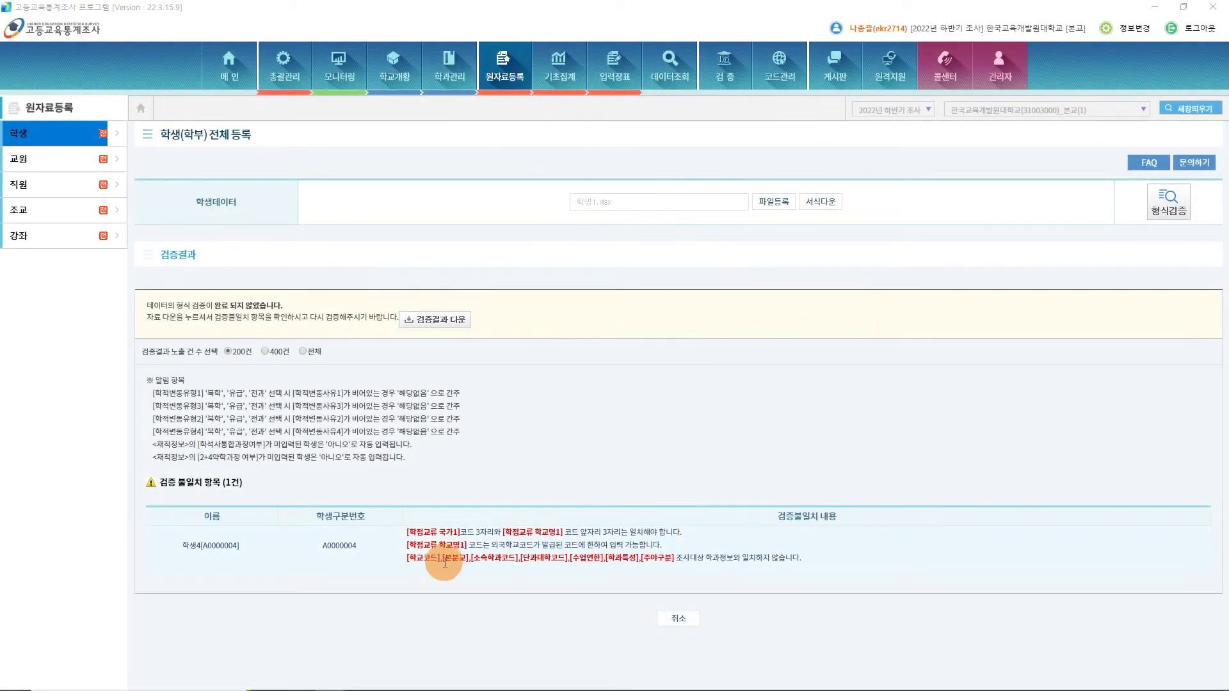
left_click(381, 548)
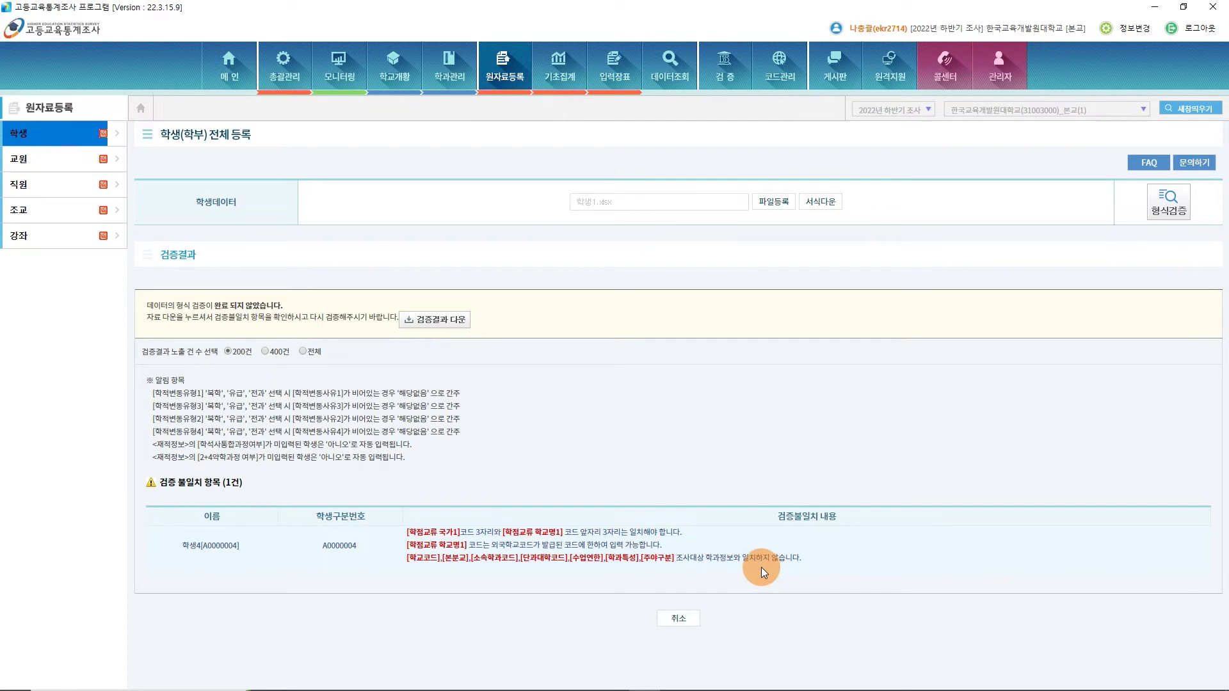
Find the flagged student's highlighted row in 학생1.xlsx and check its department details against the department list (학과 조회).
mouse_move(925, 676)
left_click(890, 612)
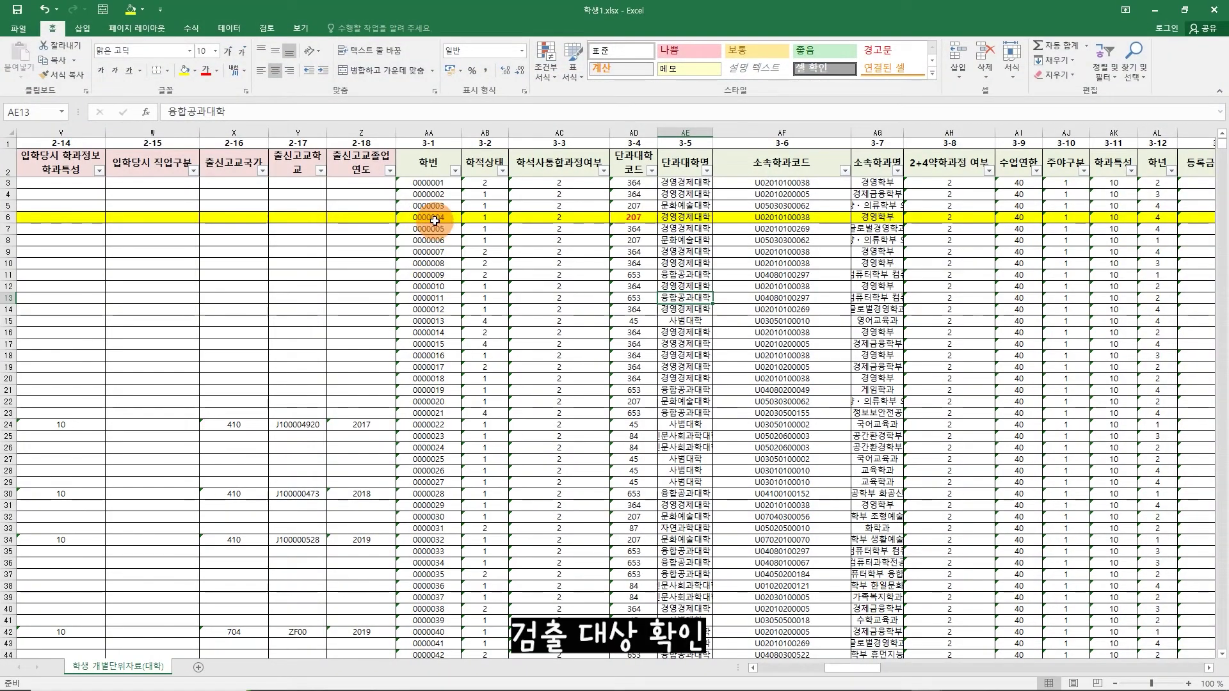
left_click(434, 219)
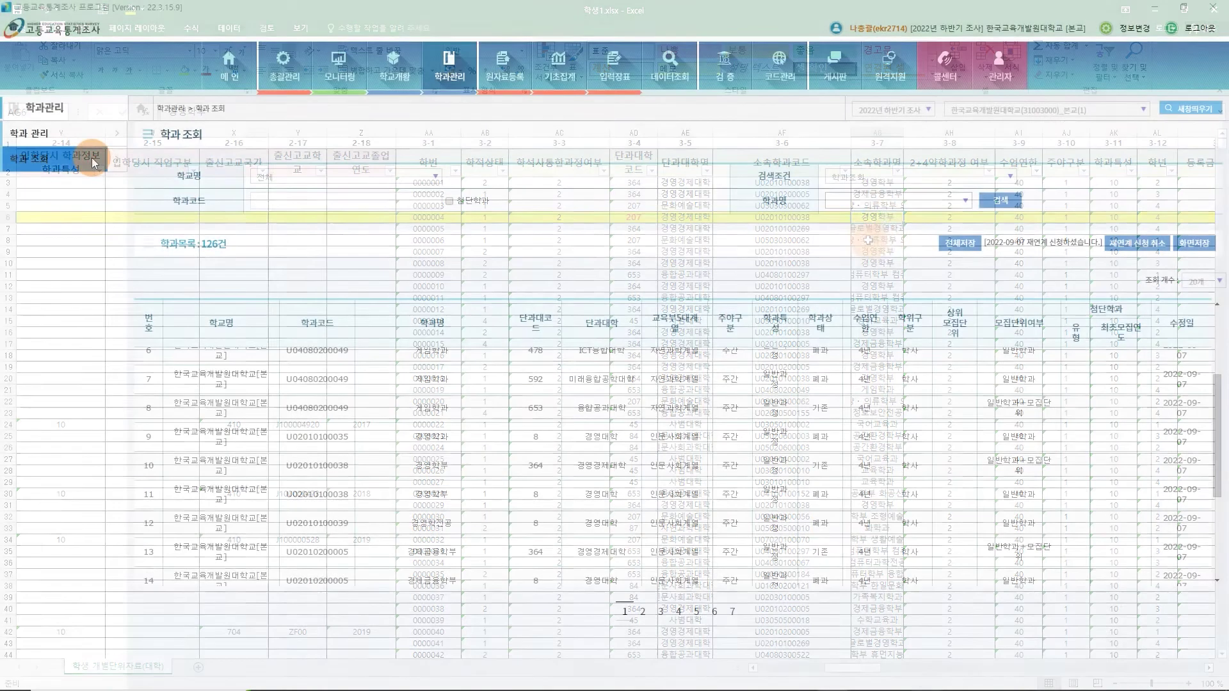
left_click(83, 157)
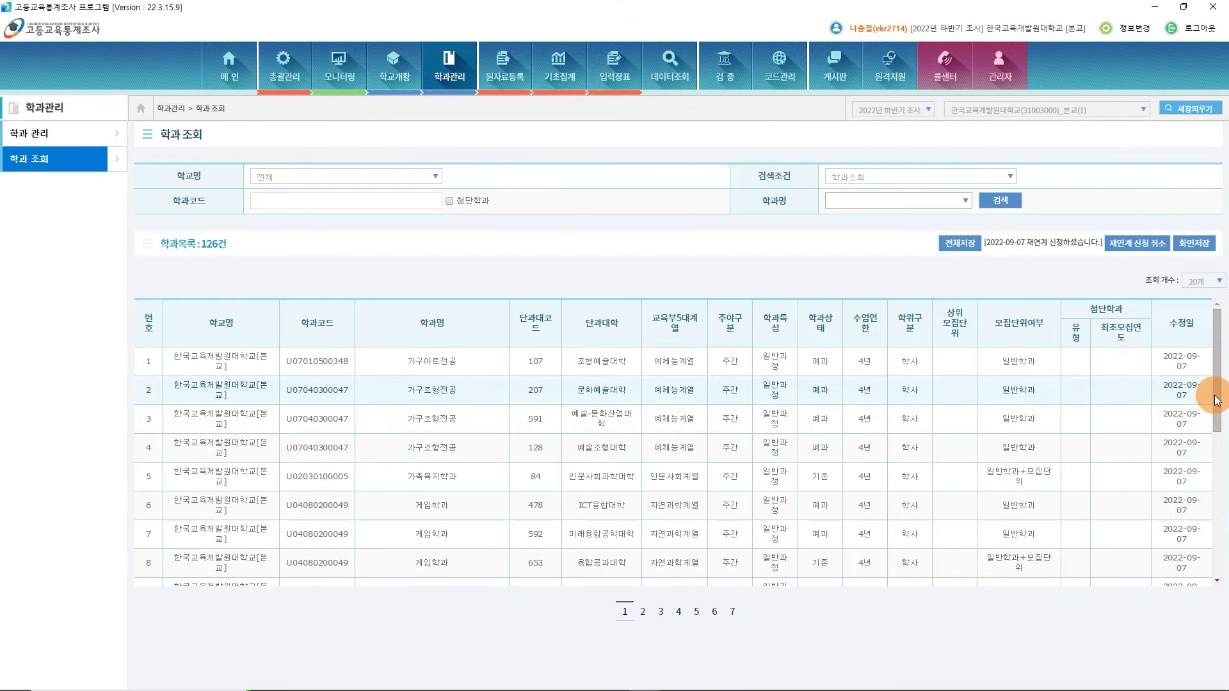
left_click_drag(1217, 400, 1106, 471)
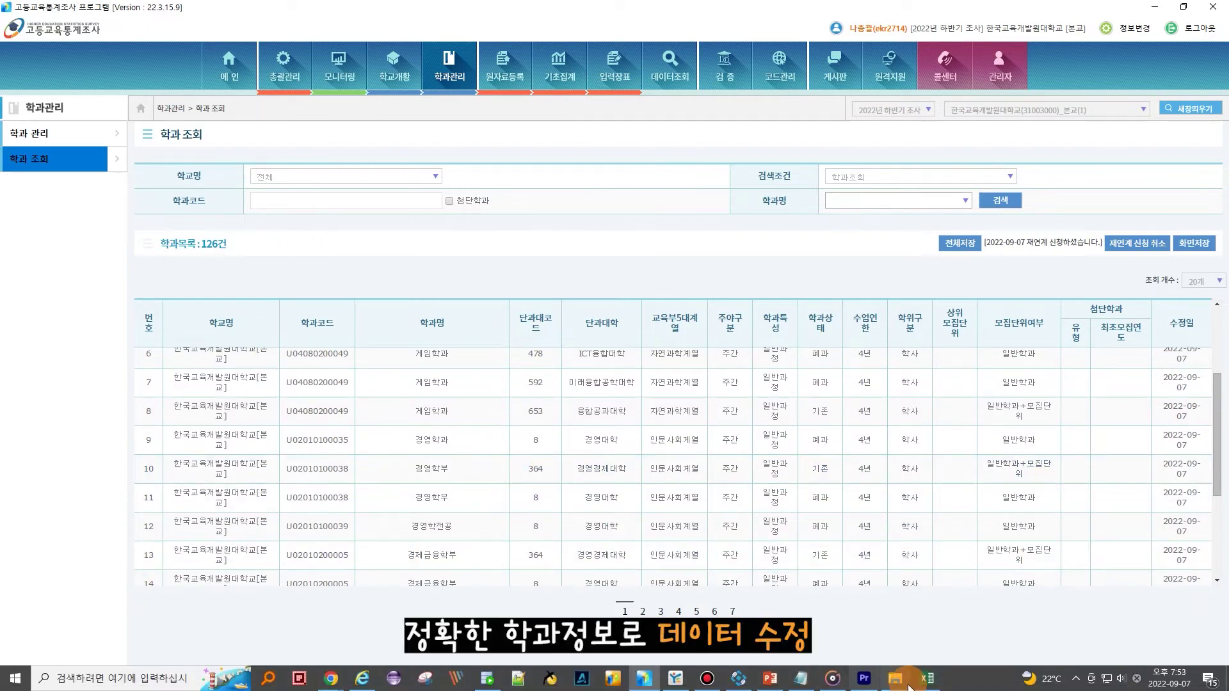
Set the flagged student's college code (단과대학코드) in cell AD6 of 학생1.xlsx to 364, then leave Excel.
left_click(899, 684)
left_click(381, 217)
type("364")
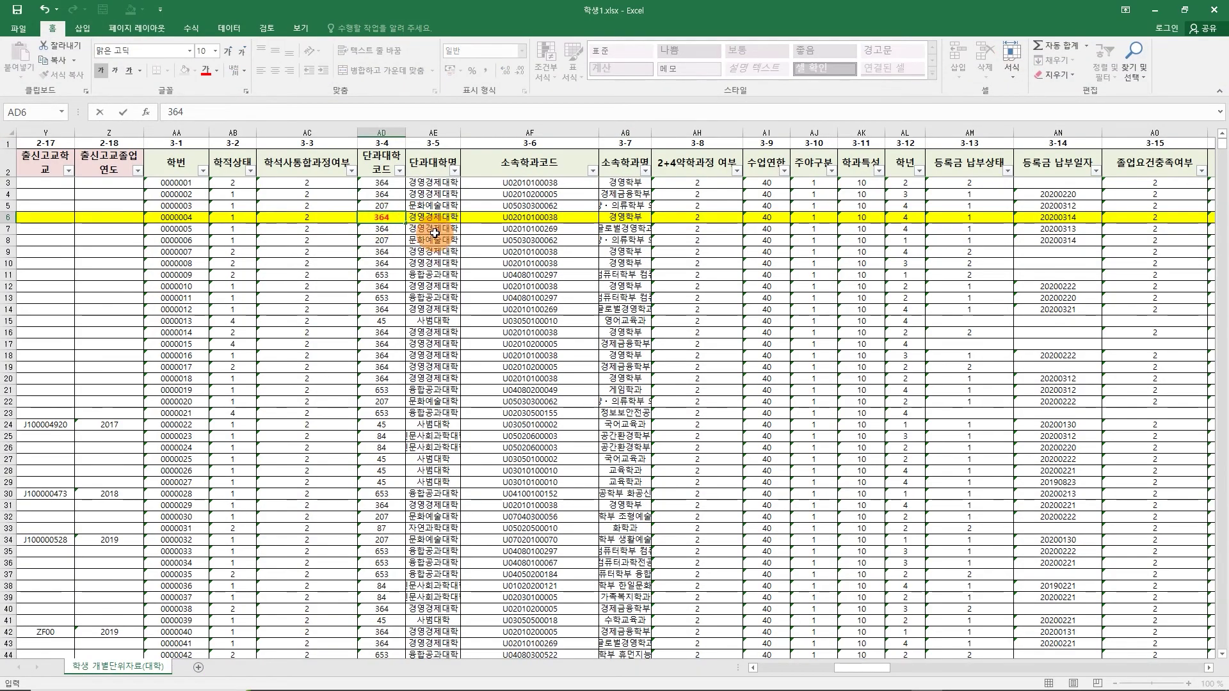
left_click(1154, 10)
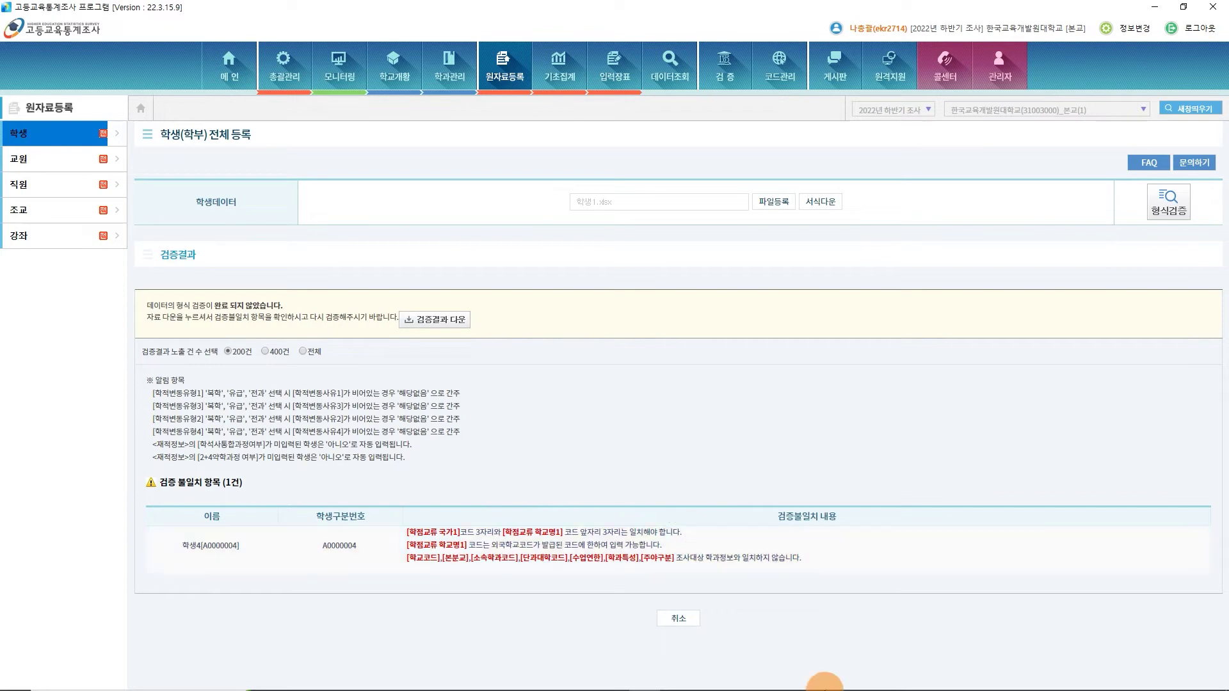
Examine the credit exchange country 1 and school name 1 codes (학점교류 국가1, 학교명1) in row 6 of 학생1.xlsx.
left_click(926, 678)
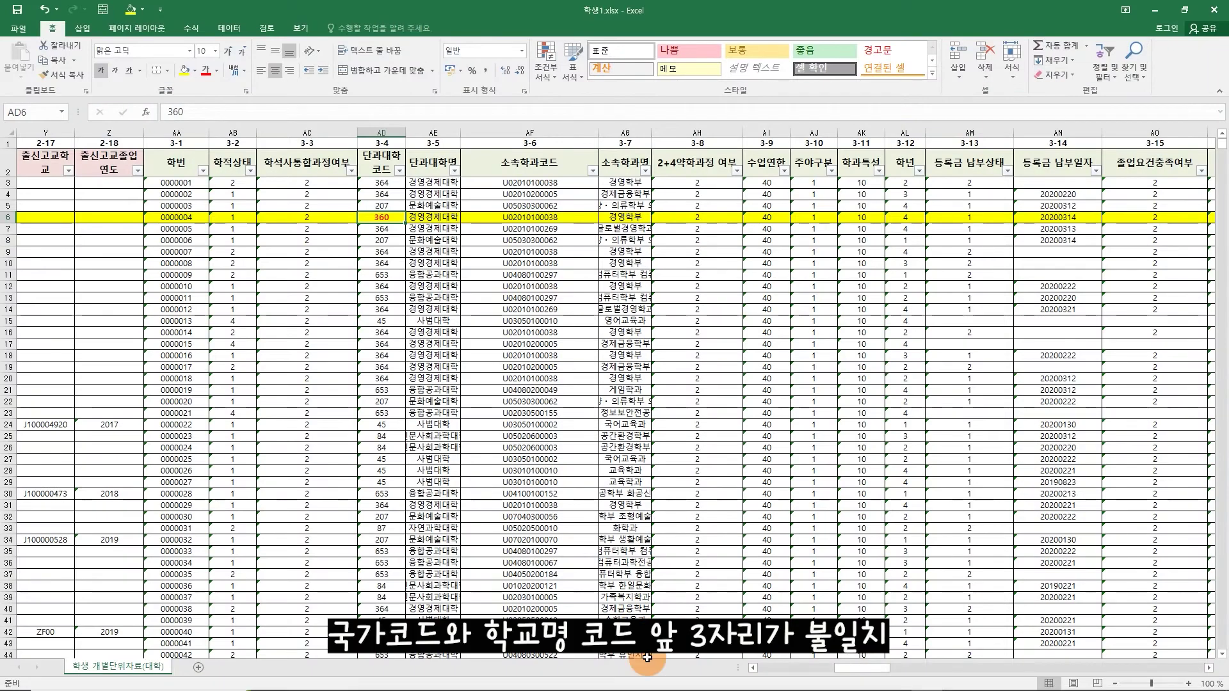
left_click_drag(858, 668, 1059, 667)
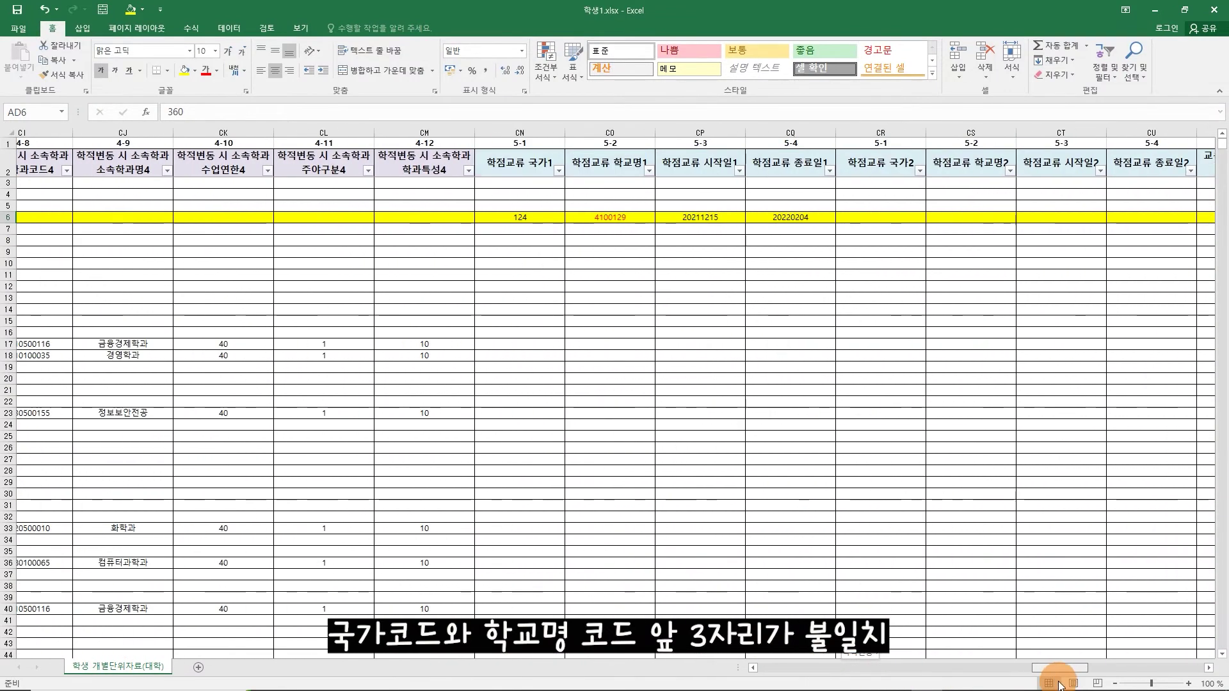
left_click(563, 219)
left_click(645, 218)
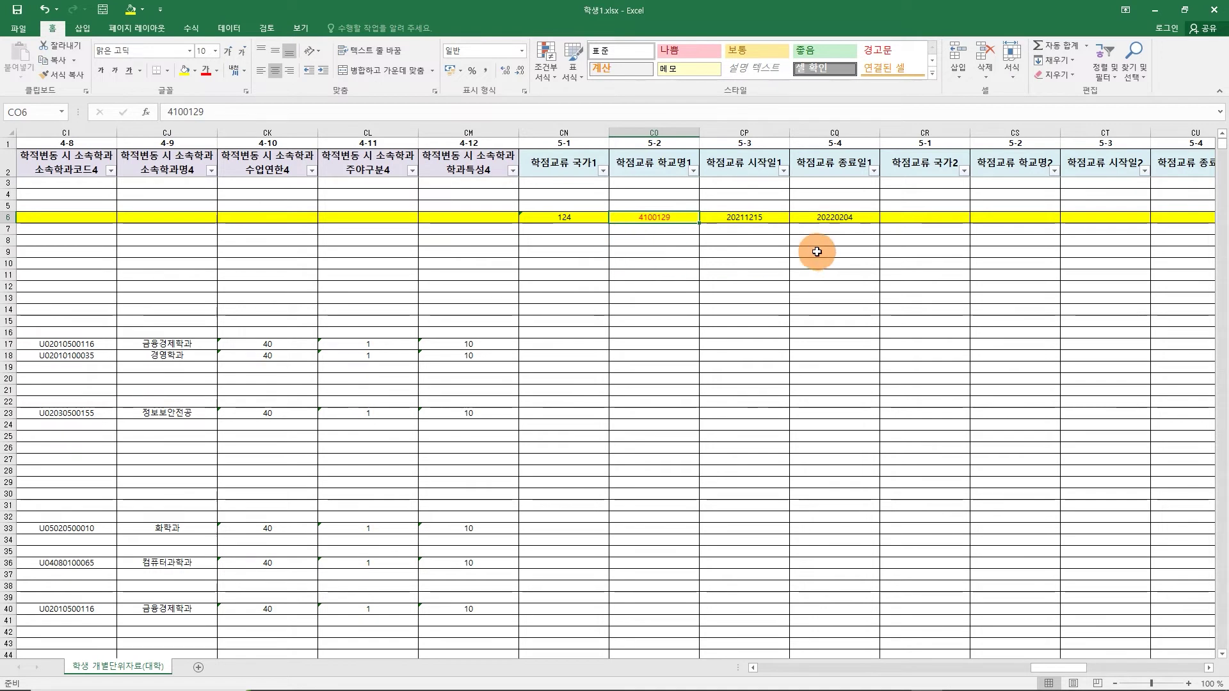
left_click(1154, 10)
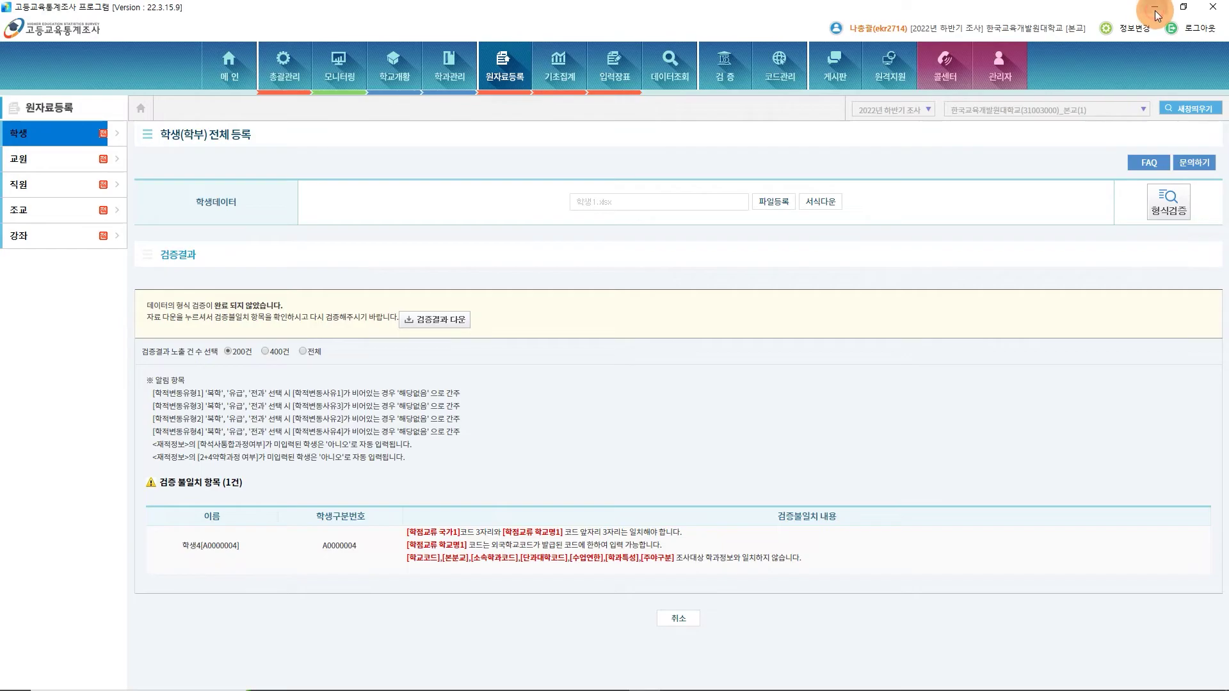
Open the foreign school code search (외국학교코드 검색) in code management to look up school codes.
left_click(759, 71)
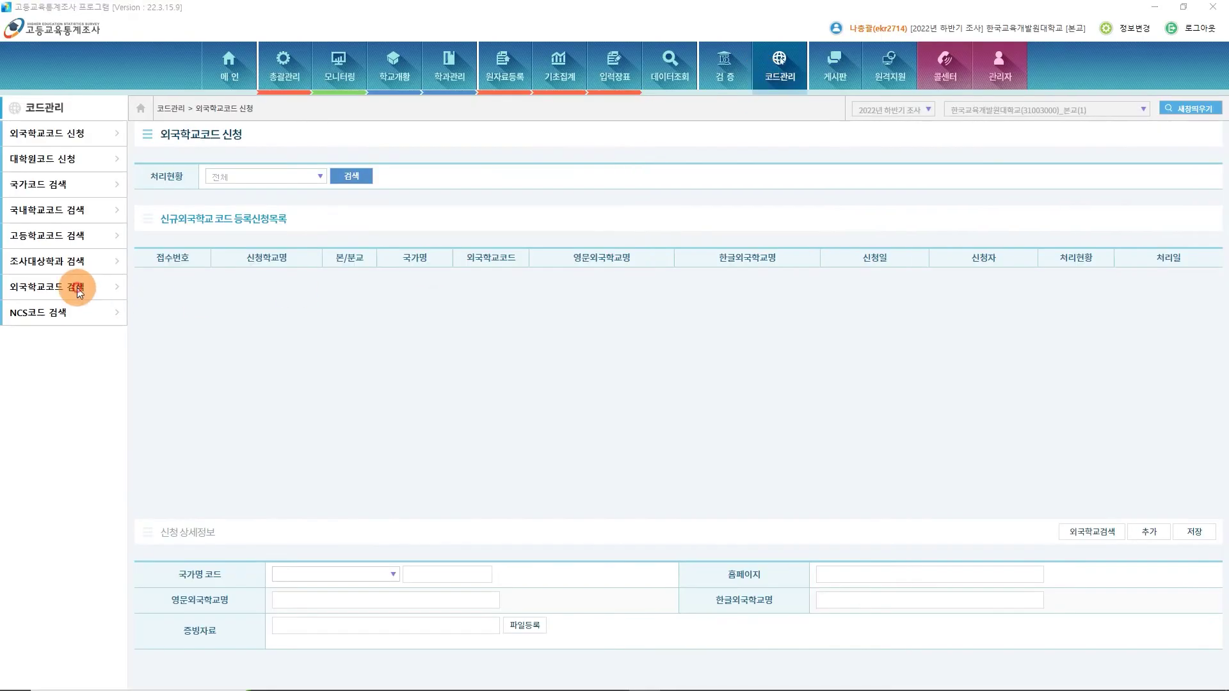
left_click(77, 286)
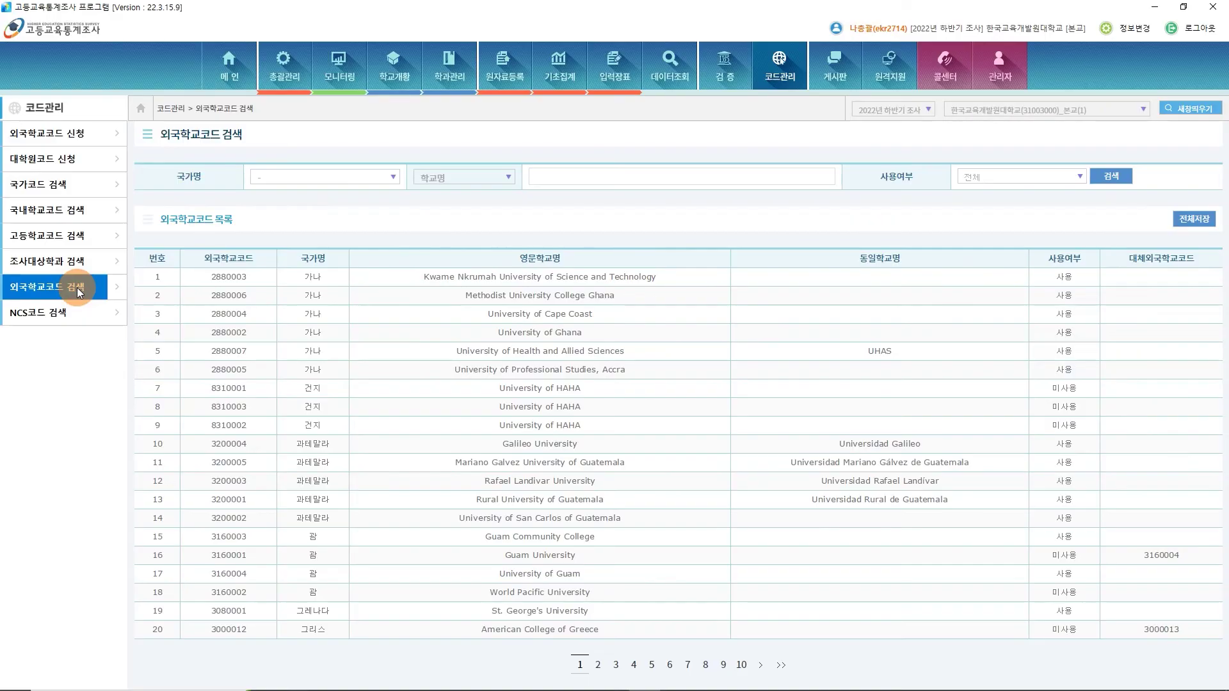
left_click(553, 177)
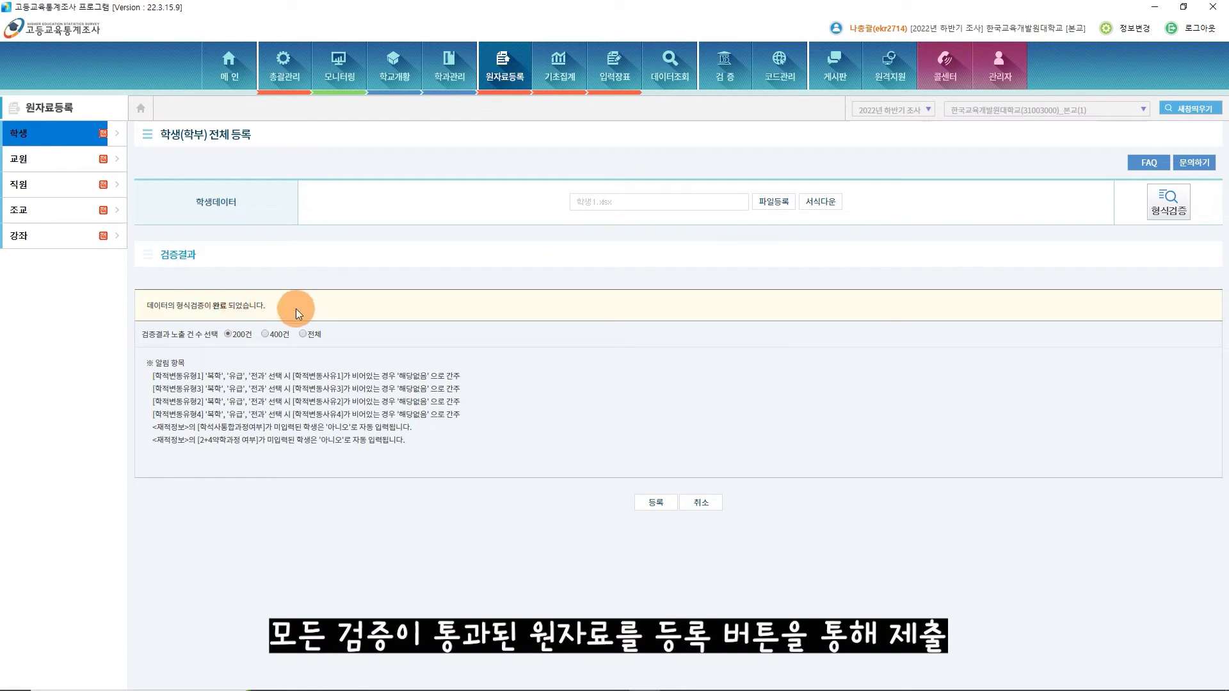
Register the verified student data file to submit it and acknowledge the notice.
left_click(653, 502)
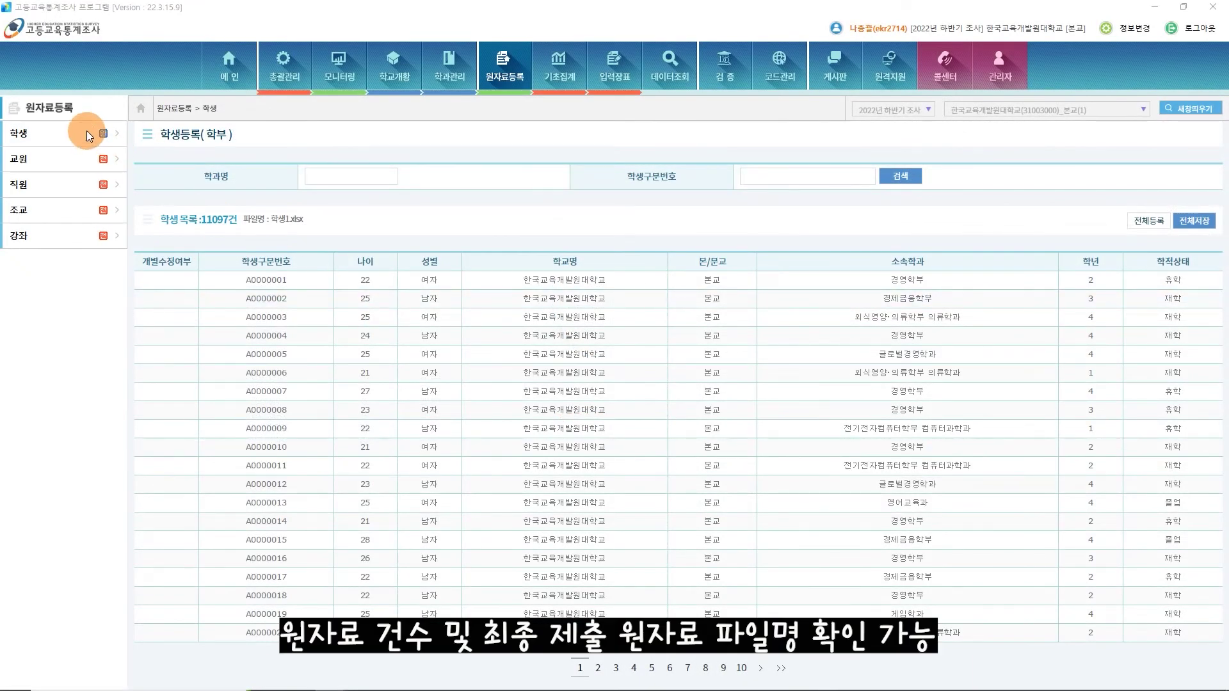
double_click(541, 302)
key("Return")
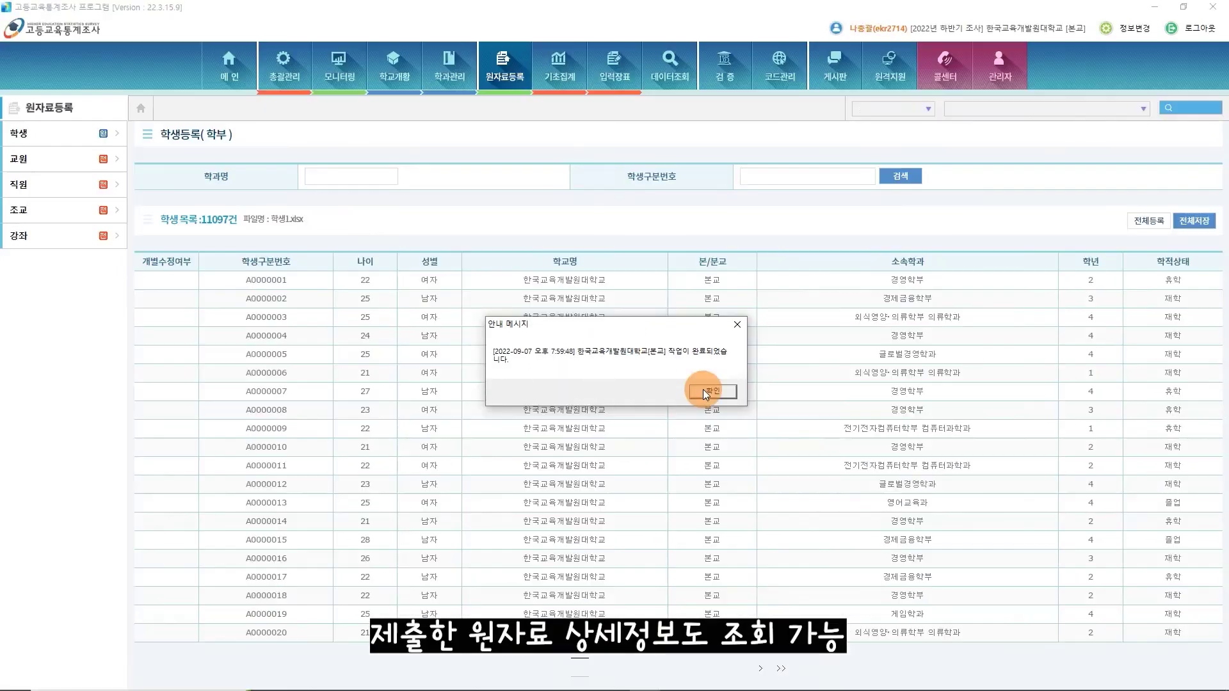
Open the second student in the submitted list and review the detailed record.
double_click(563, 301)
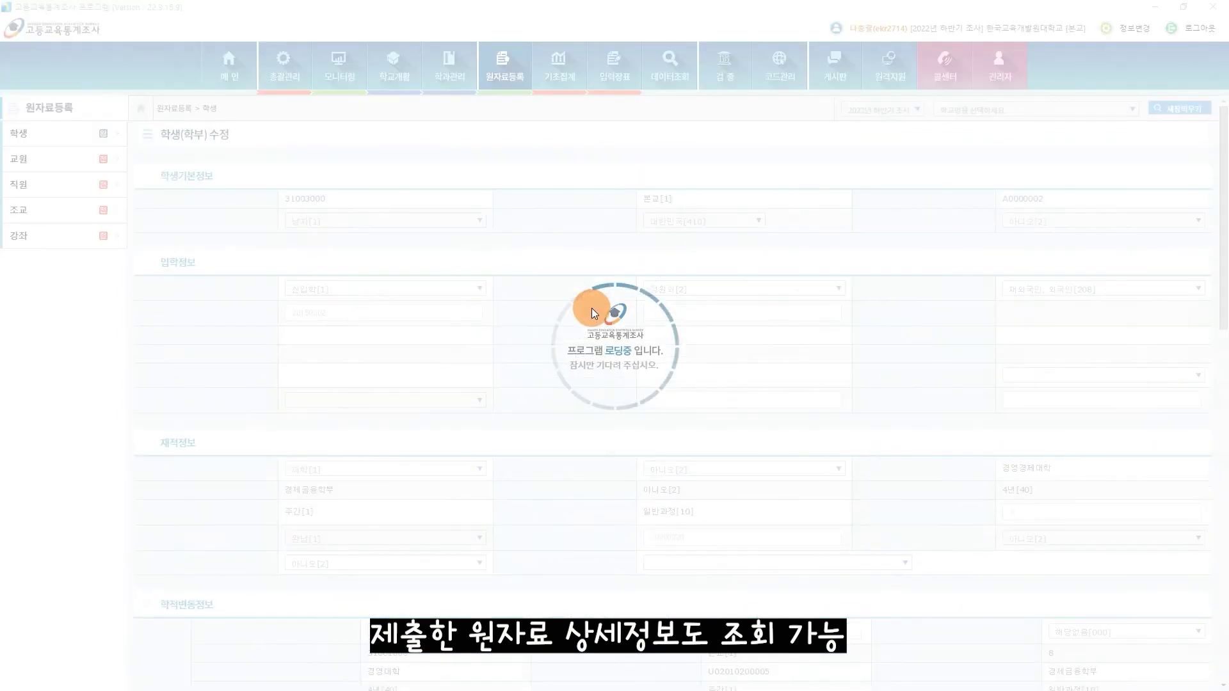
scroll(1101, 305, "down", 10)
scroll(1126, 313, "up", 5)
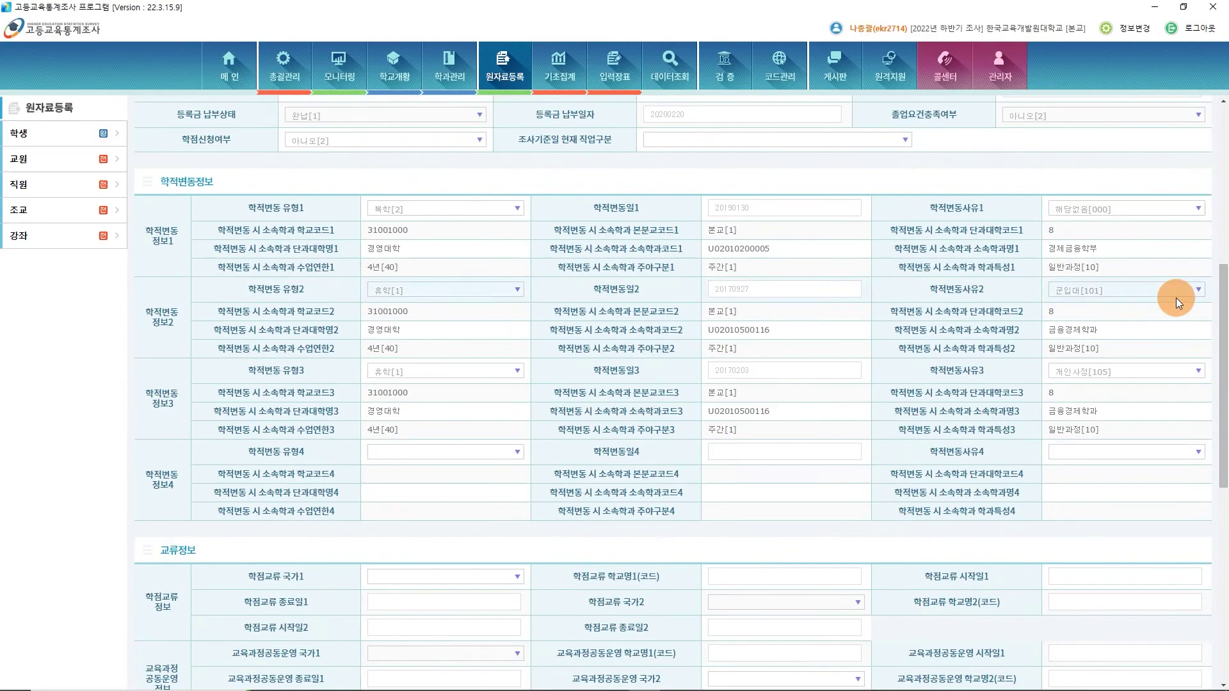
left_click_drag(1218, 307, 466, 197)
View the remaining raw data pages for 교원, 직원, 조교 and 강좌.
left_click(60, 158)
left_click(67, 186)
left_click(71, 210)
left_click(82, 236)
Submit the 조교 area as having no raw data (원자료없음) from its full registration page and confirm.
left_click(77, 210)
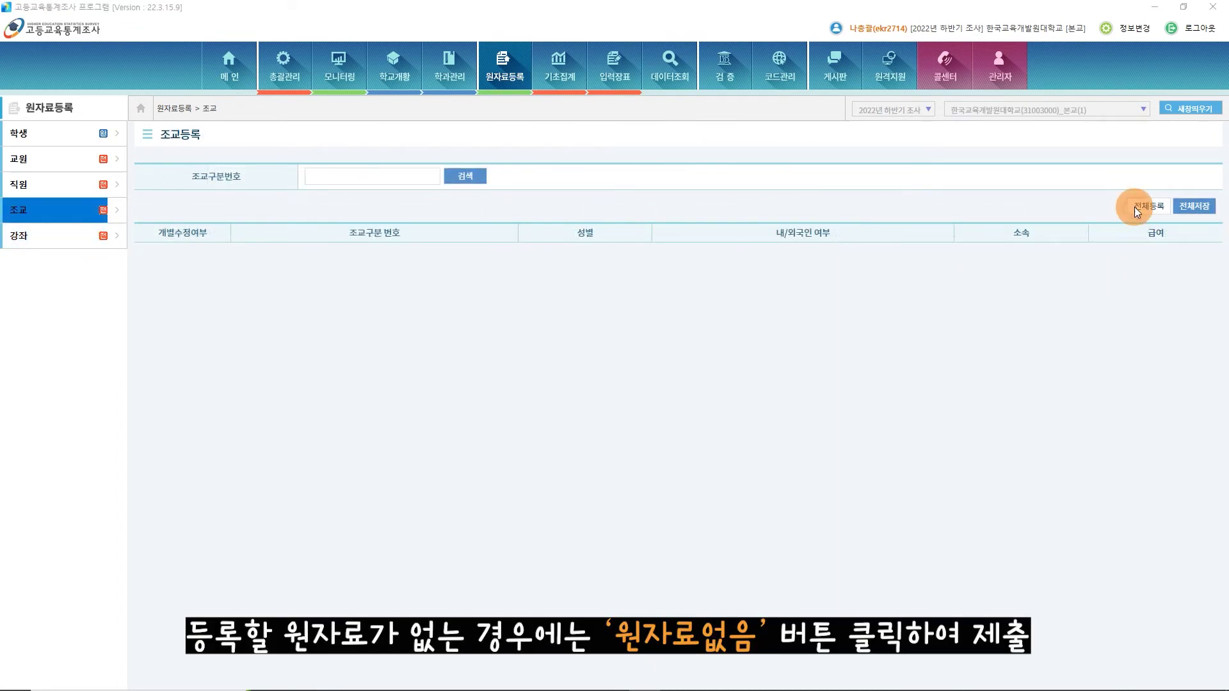
left_click(1137, 211)
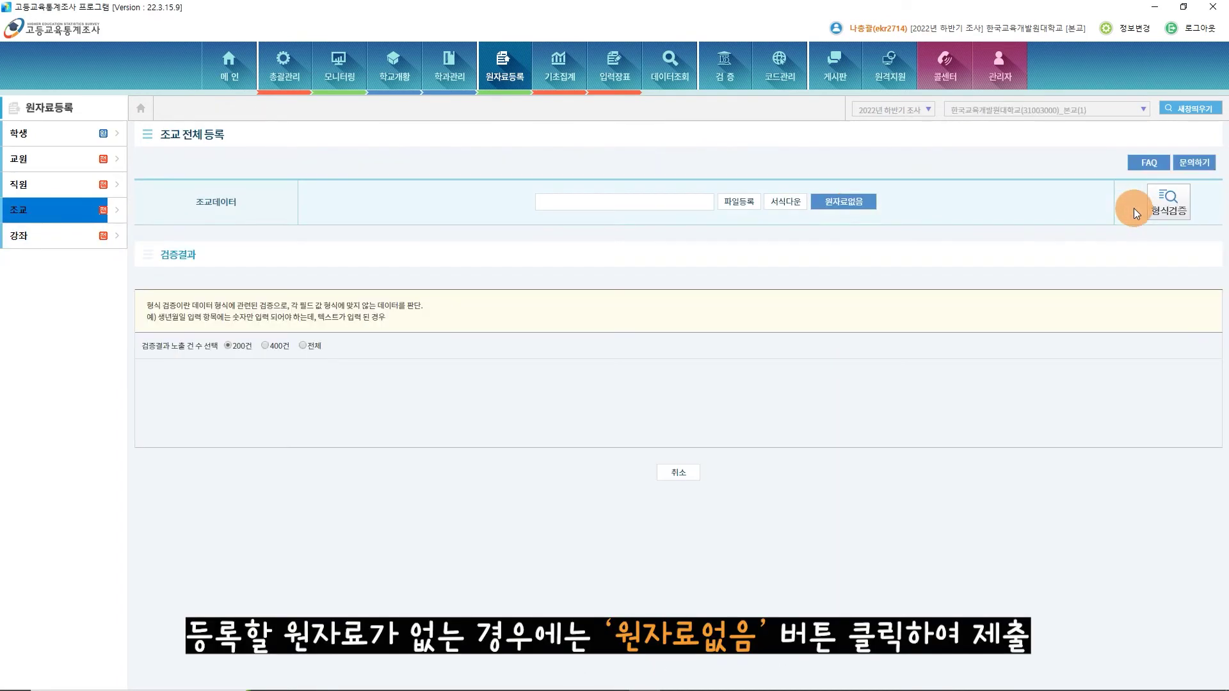
left_click(850, 205)
left_click(653, 400)
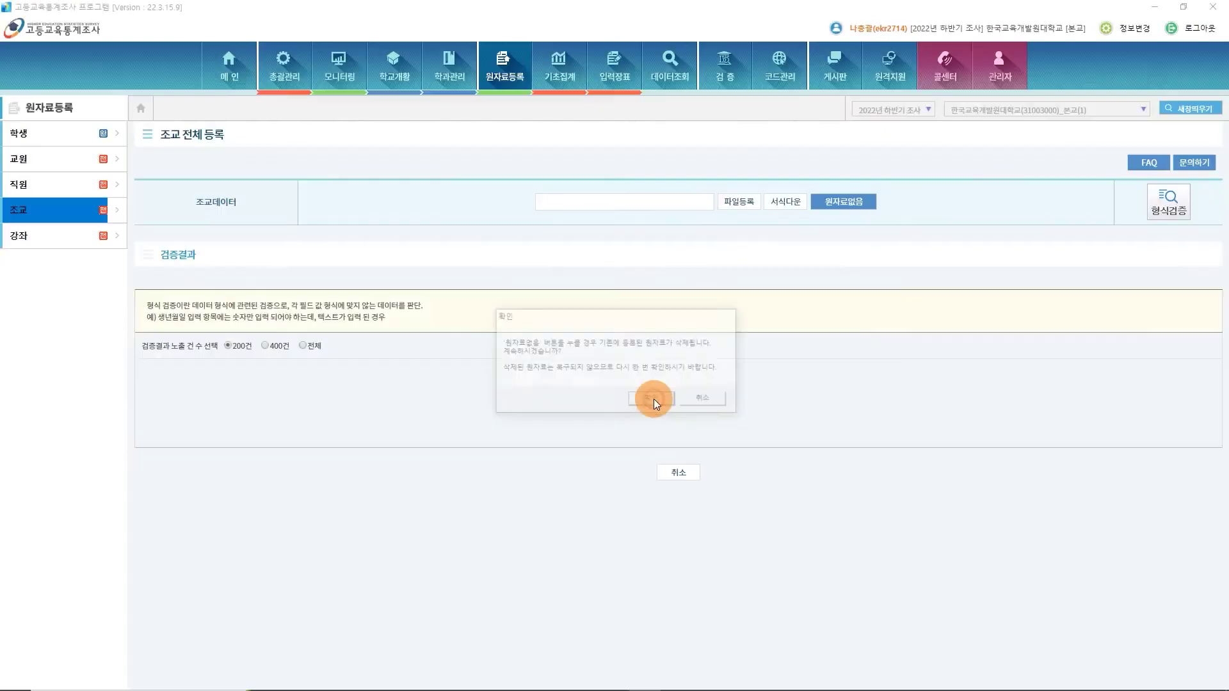
left_click(651, 390)
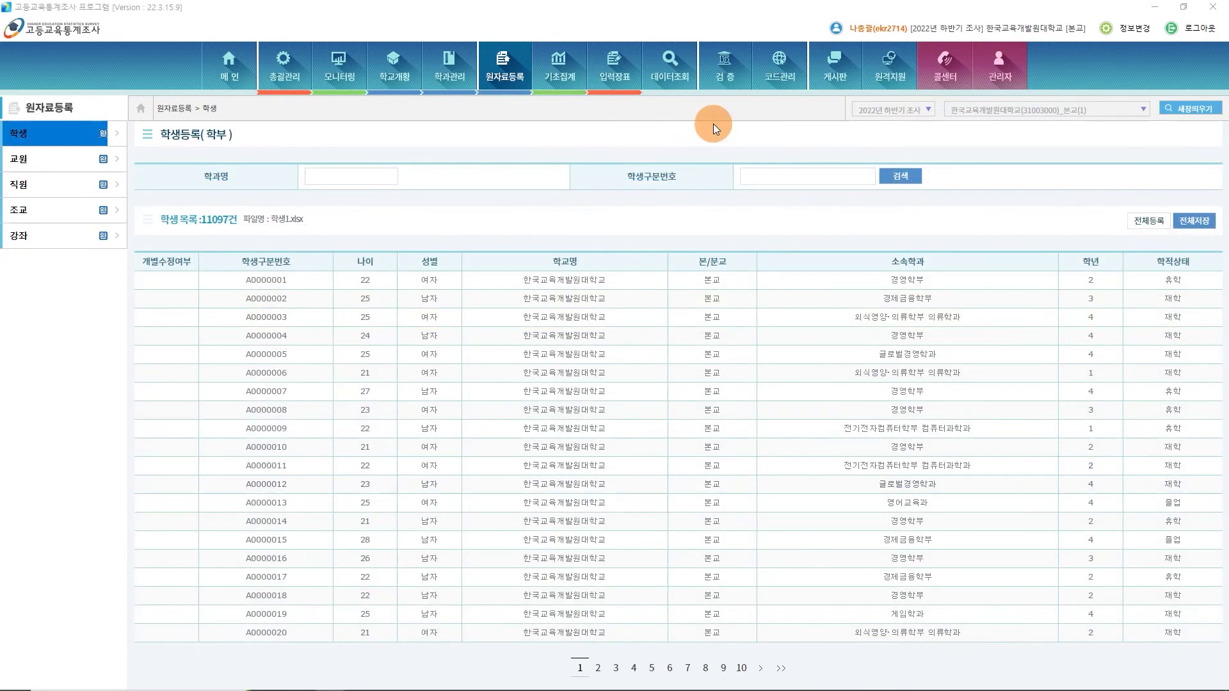
View the code management section, then open the reference room (자료실) of the bulletin board.
left_click(778, 77)
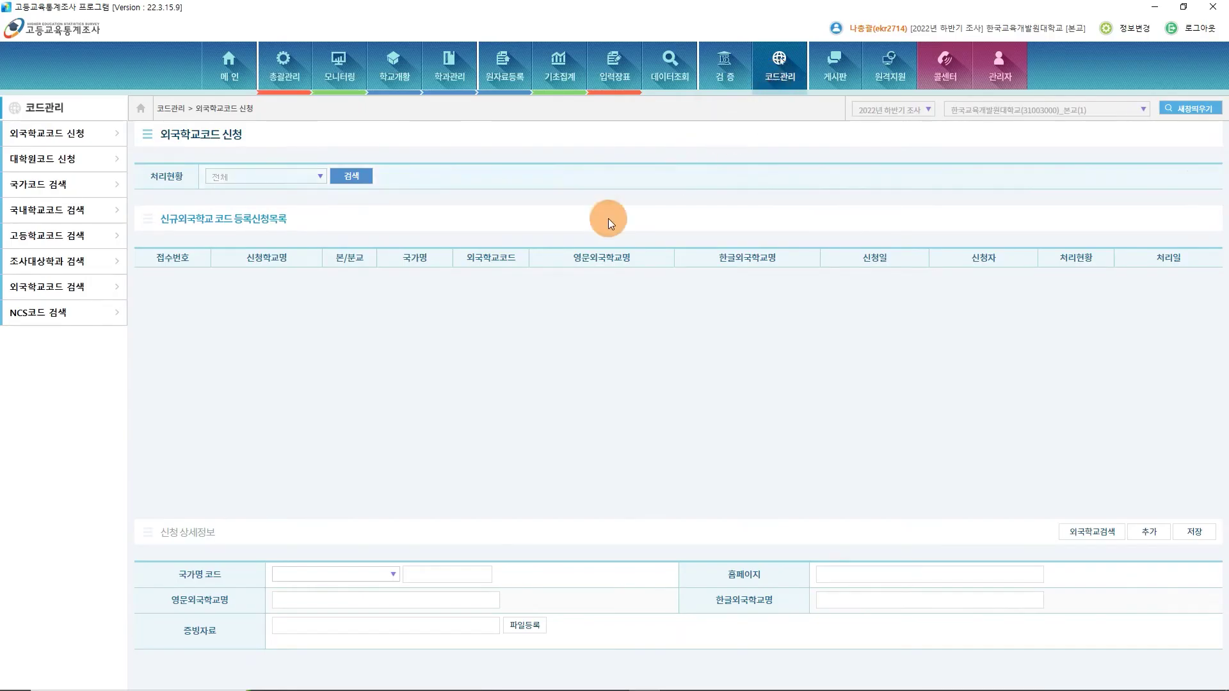
left_click(836, 90)
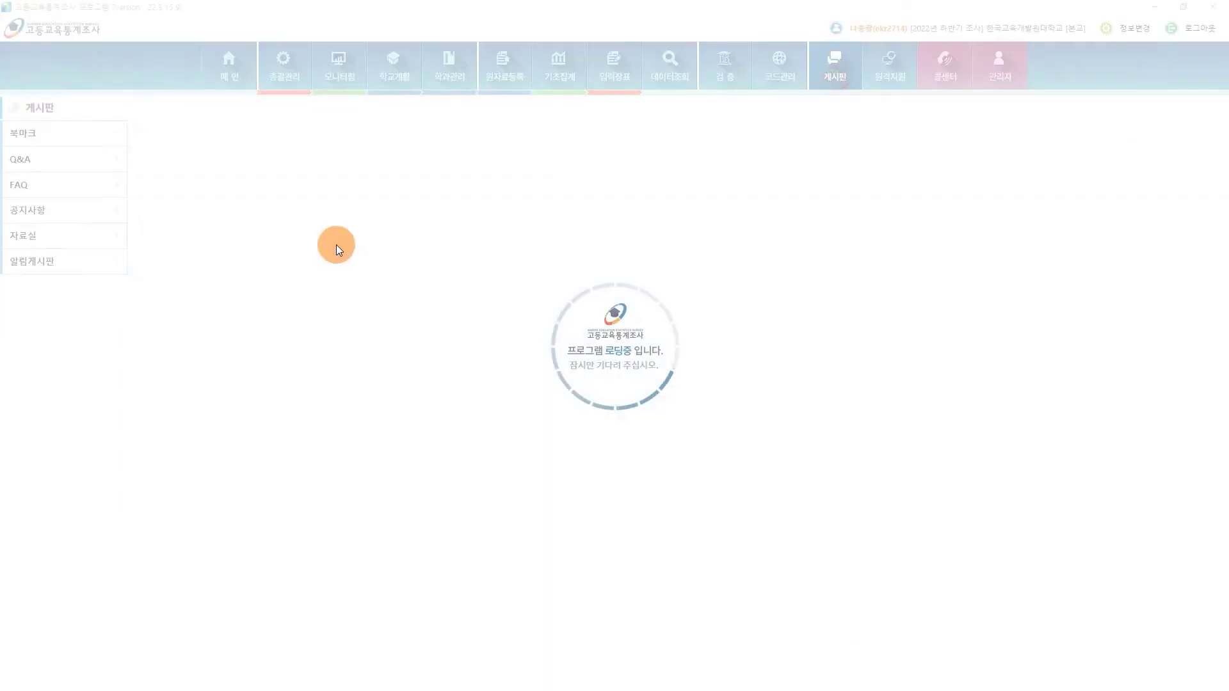
left_click(90, 235)
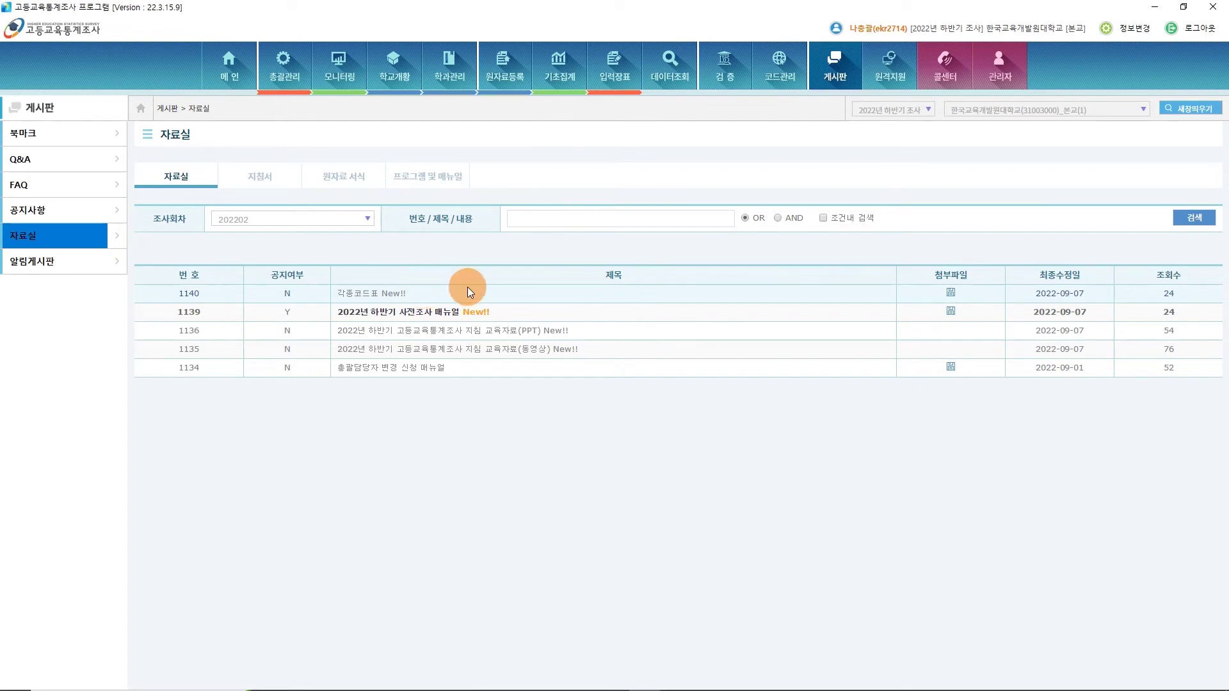
Open the 기초집계 section and review the 학생현황 총괄 form's totals and per-department tables.
left_click(572, 76)
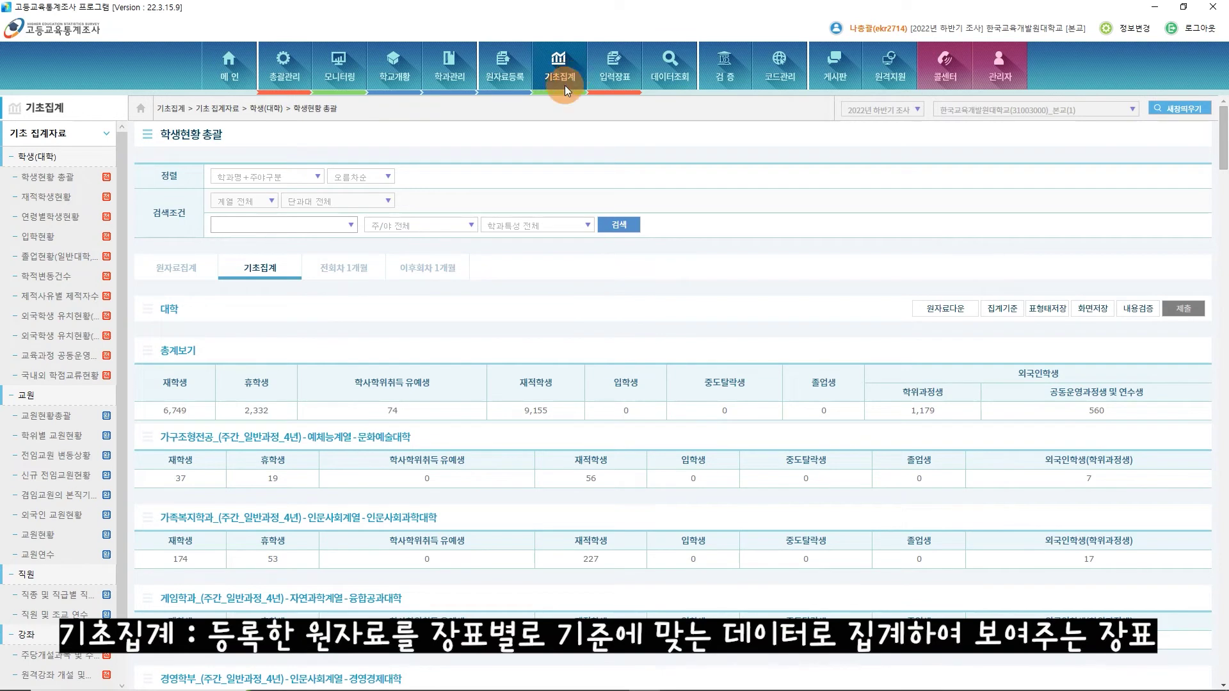
left_click(47, 179)
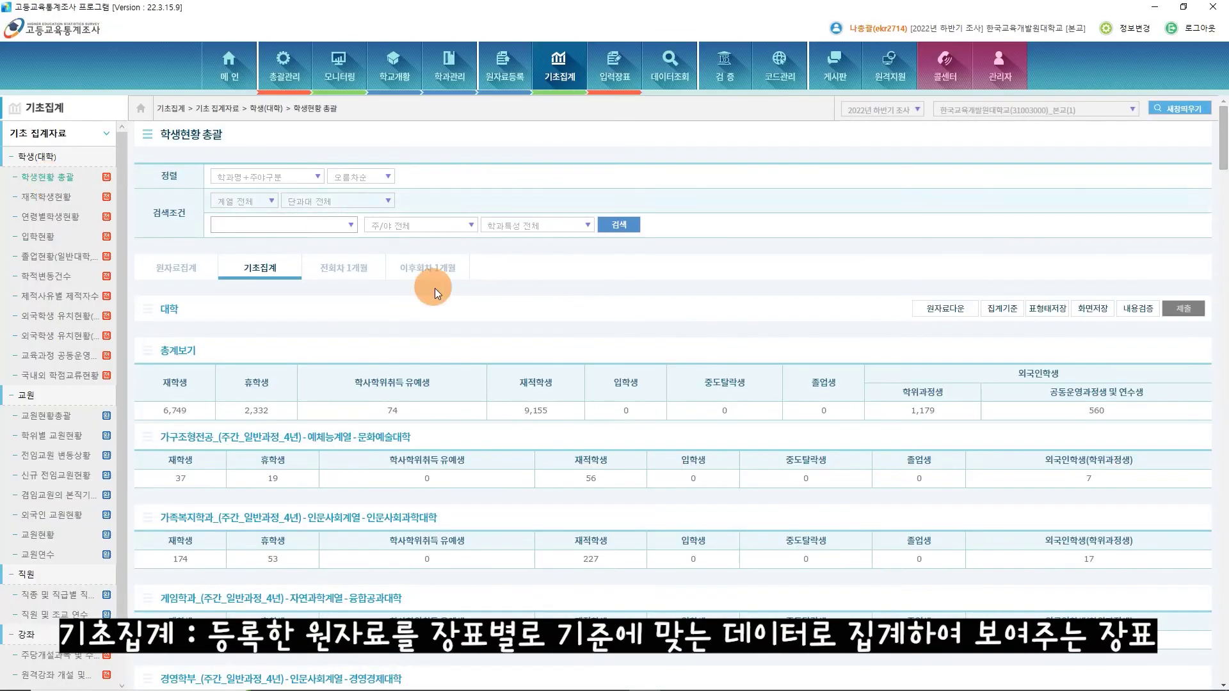
scroll(1223, 177, "down", 1)
left_click_drag(1224, 178, 1223, 122)
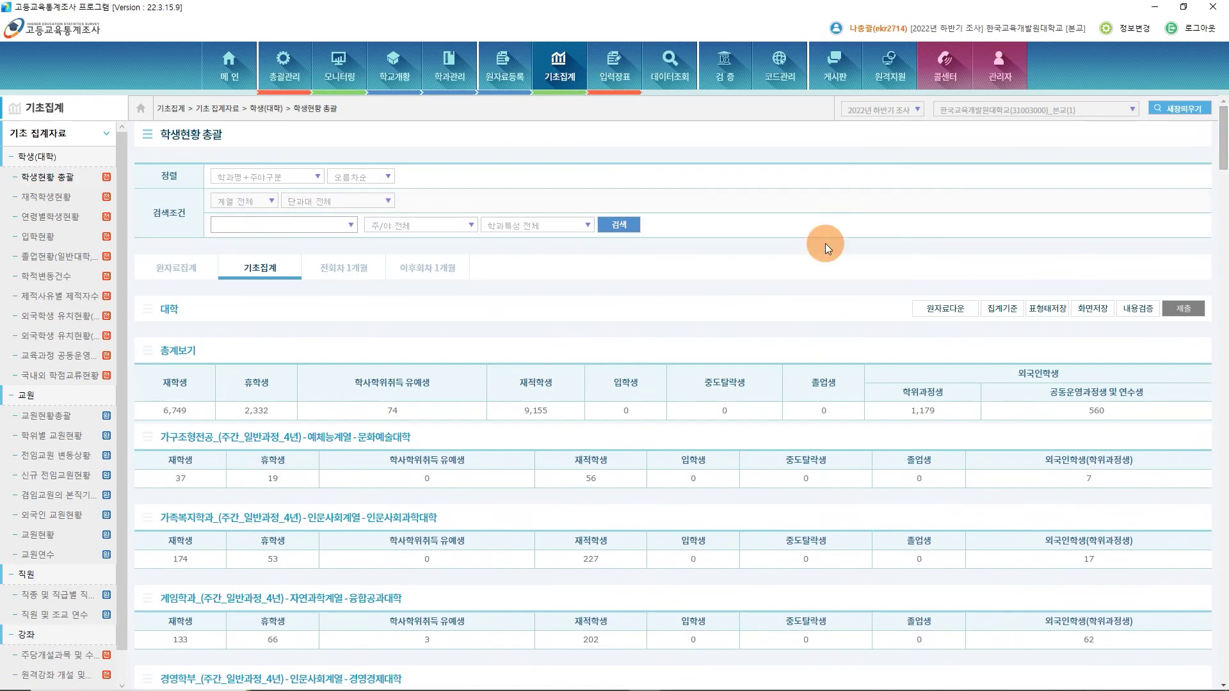
left_click(715, 391)
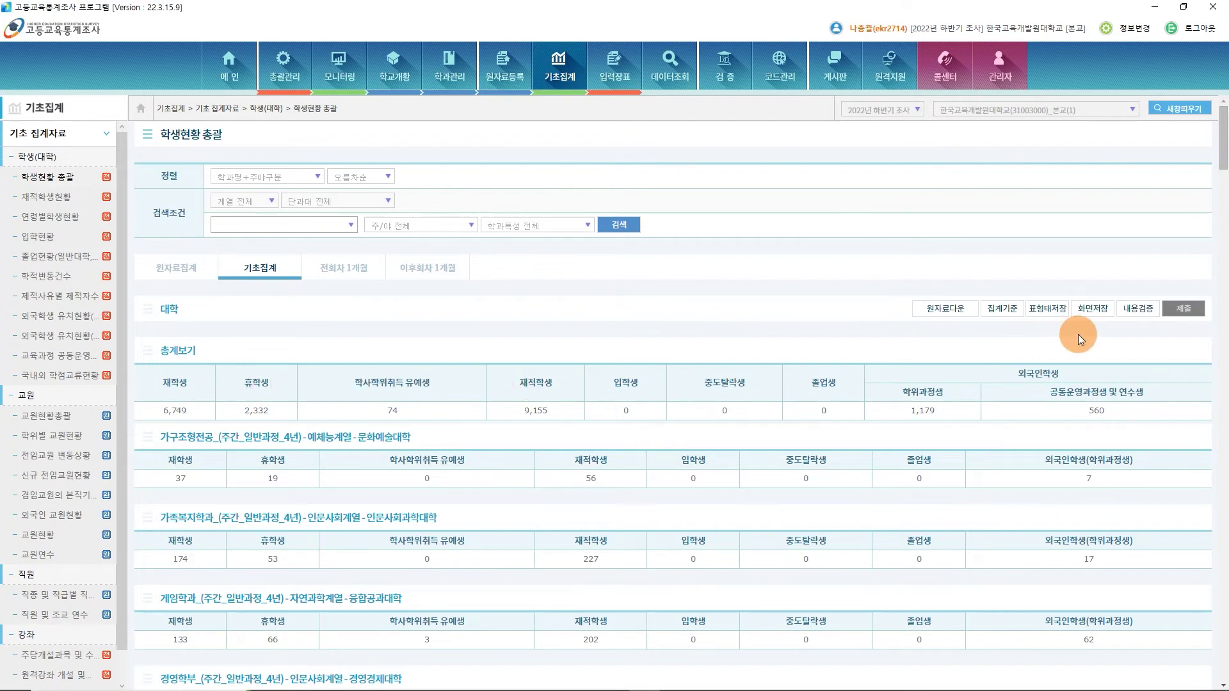
Run the content verification (내용검증) on the 학생현황 총괄 form, then submit the form and confirm.
left_click(1146, 310)
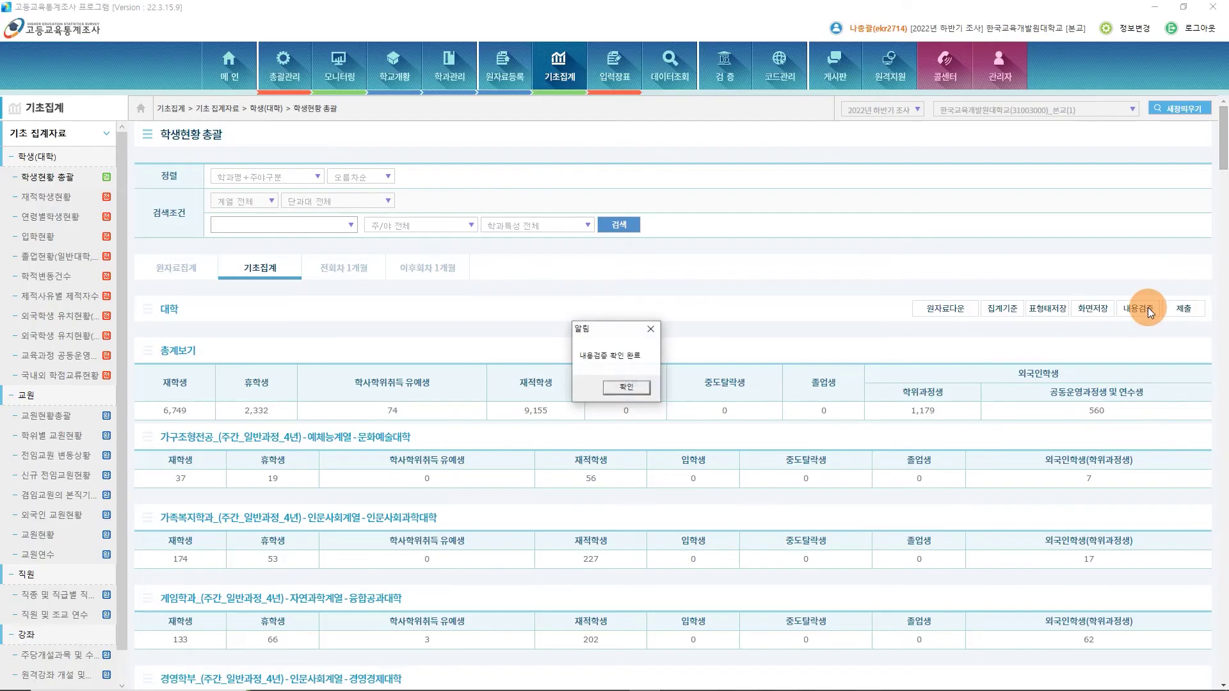
left_click(626, 388)
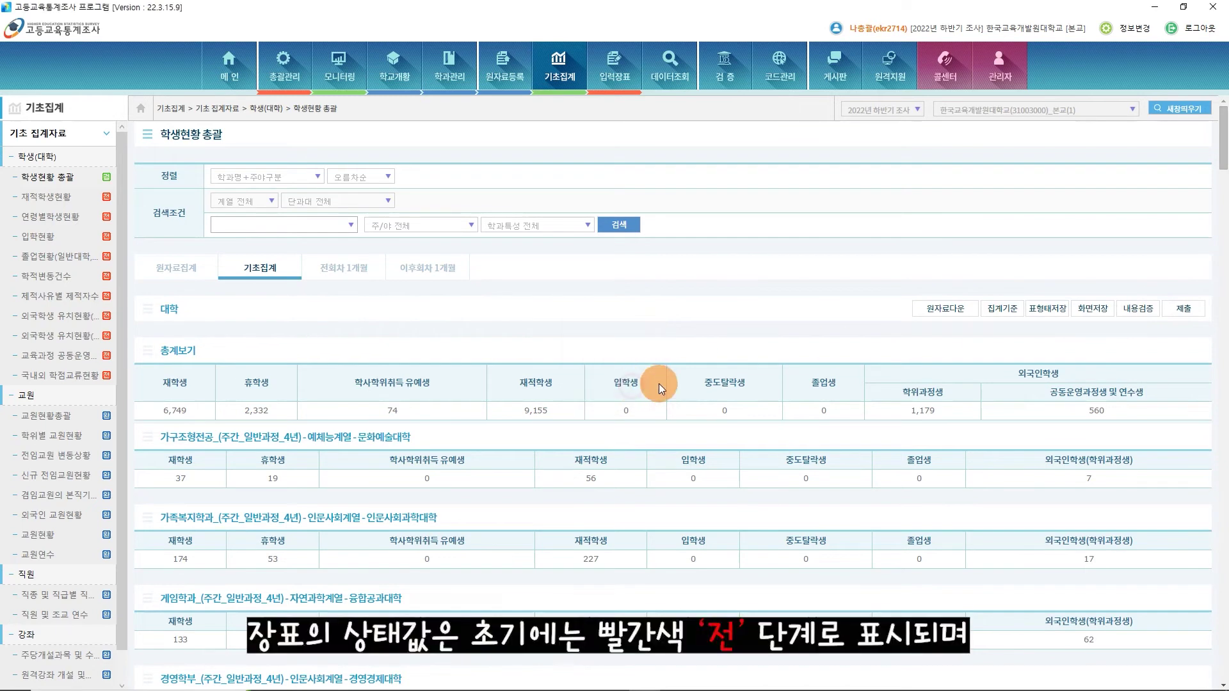
left_click(1183, 309)
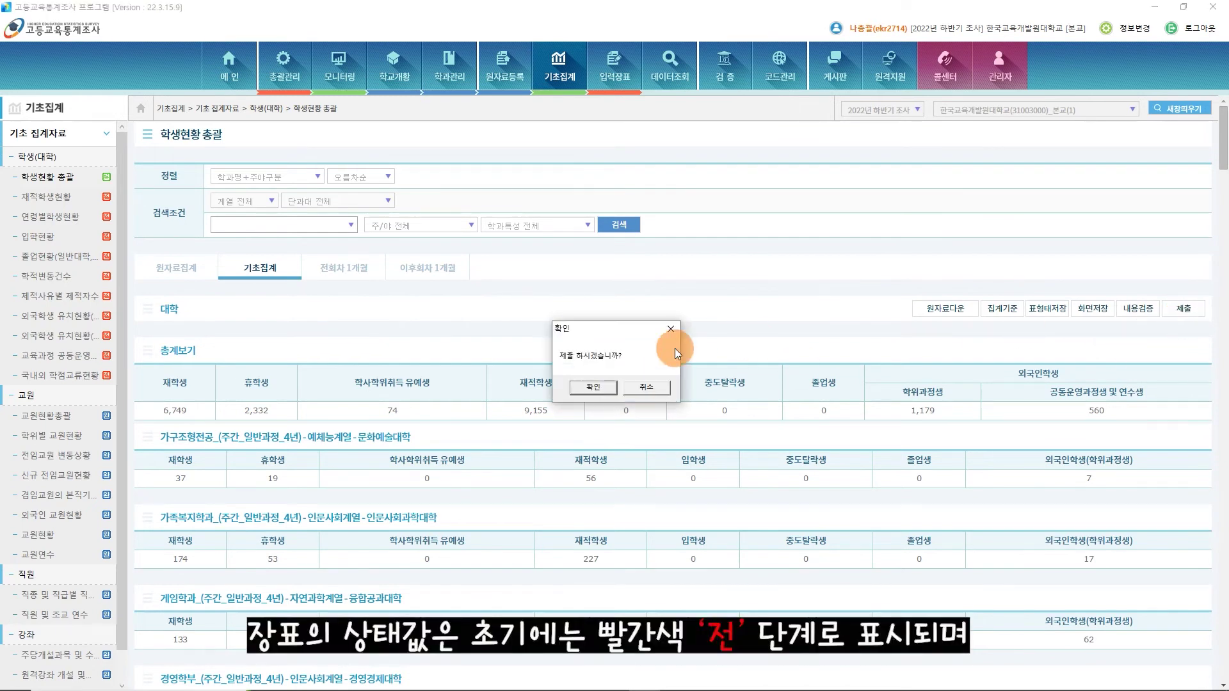
left_click(586, 387)
left_click(613, 385)
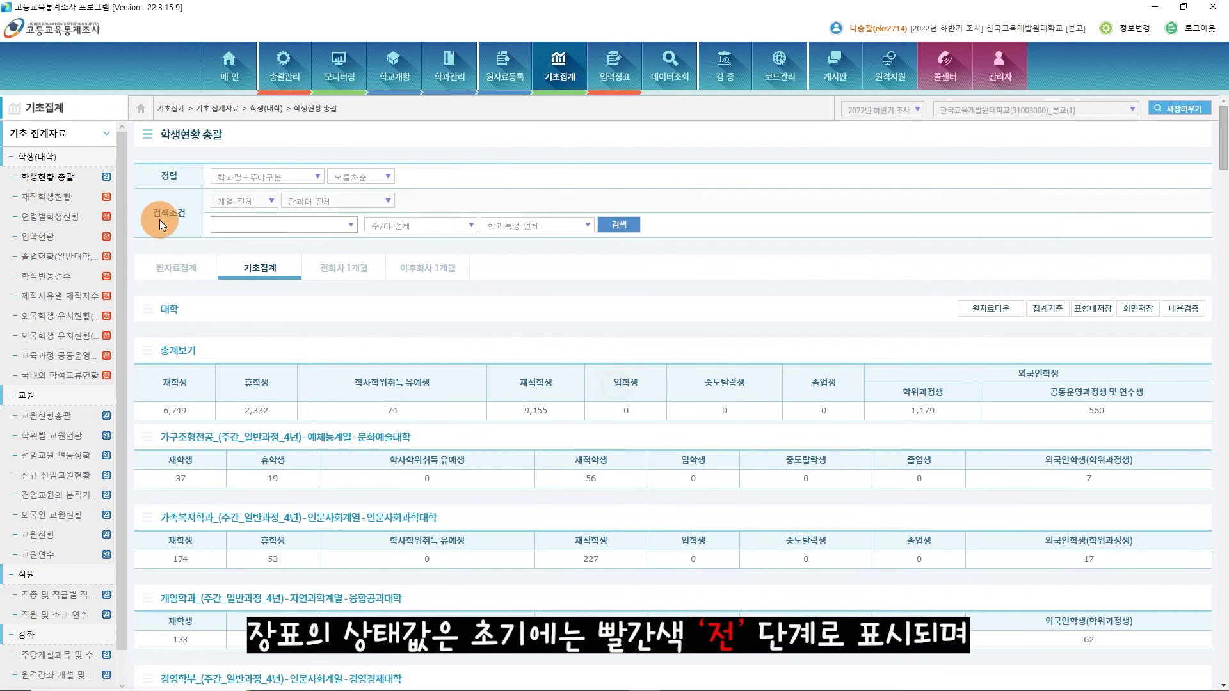
Open the 재적학생현황 form, run its content verification, then submit it and confirm.
left_click(73, 200)
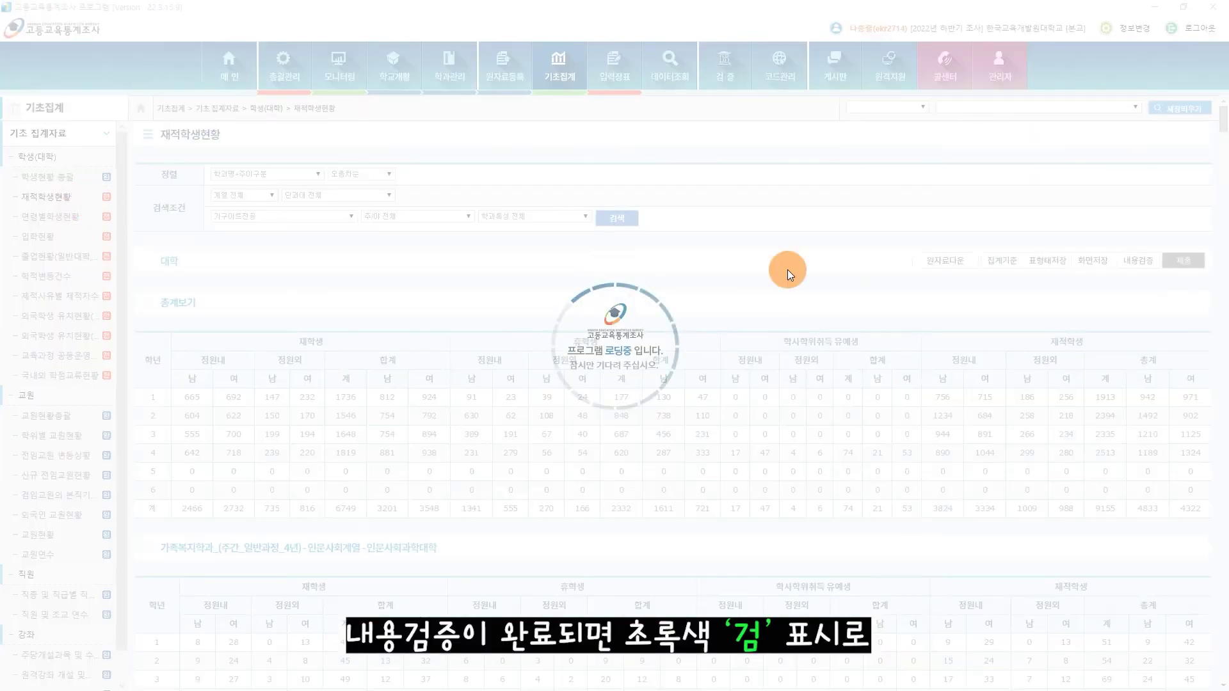
left_click(1137, 274)
left_click(615, 385)
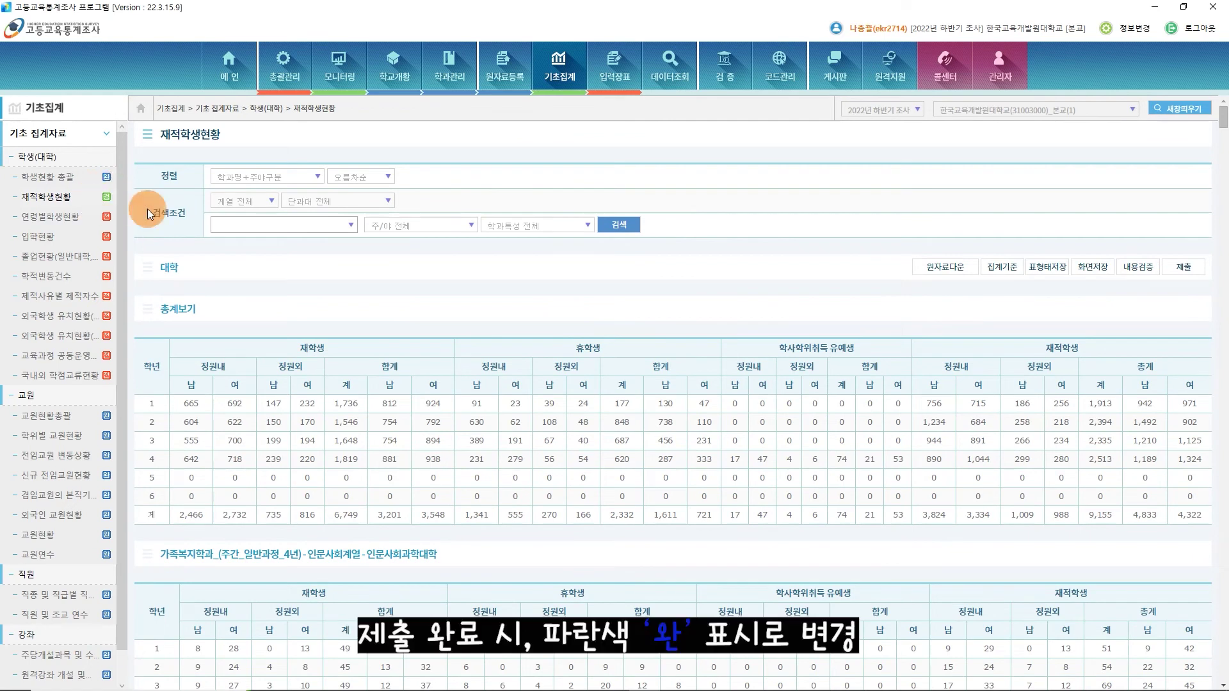
left_click(1183, 267)
left_click(589, 387)
left_click(621, 387)
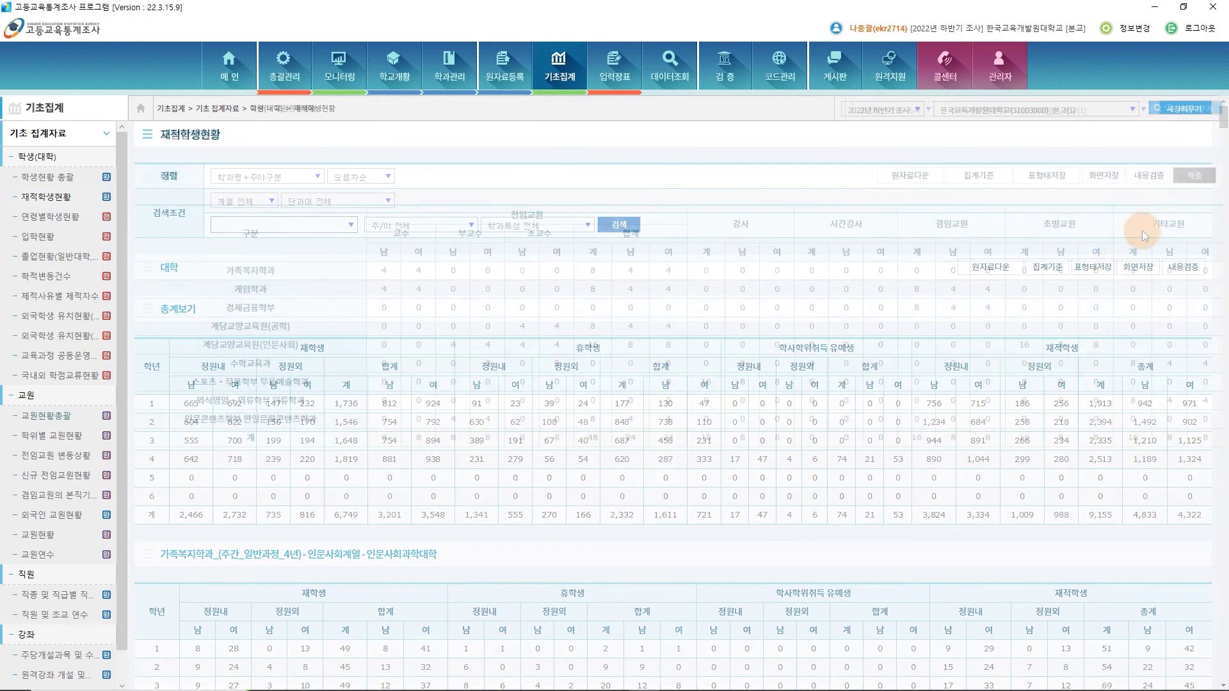
Run the content verification for 교원현황총괄 and select reason 01 (전회차 교원 수 오입력) for the faculty count change.
left_click(1143, 178)
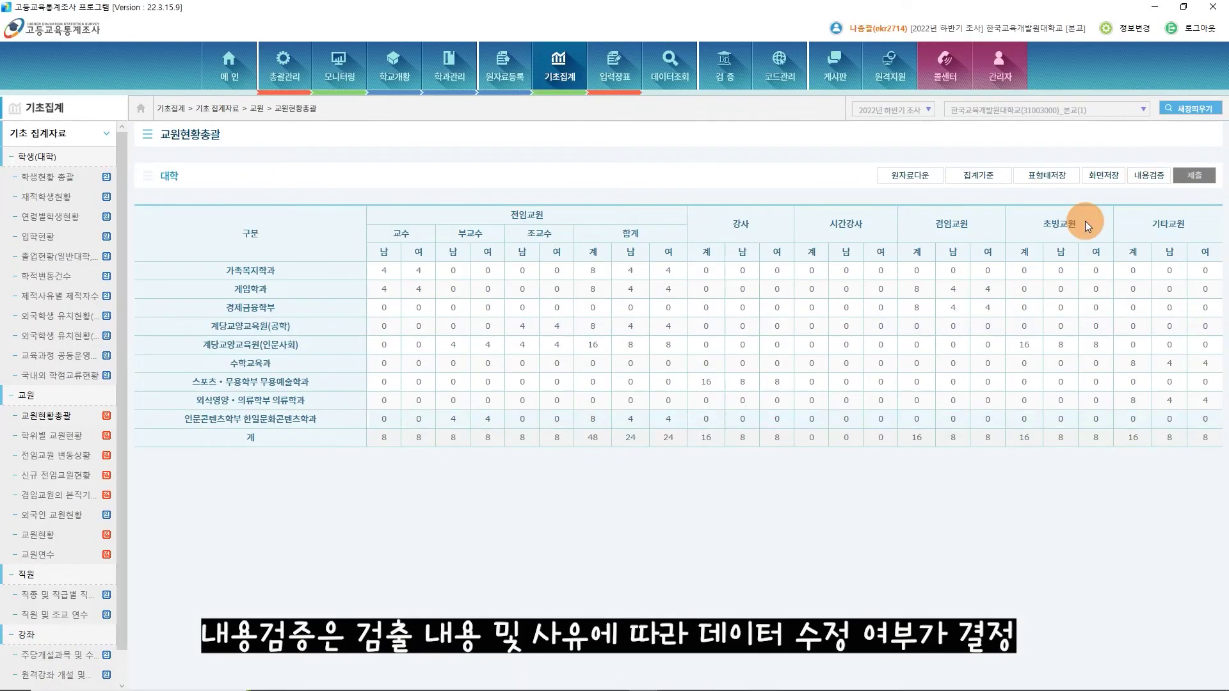
left_click(1156, 177)
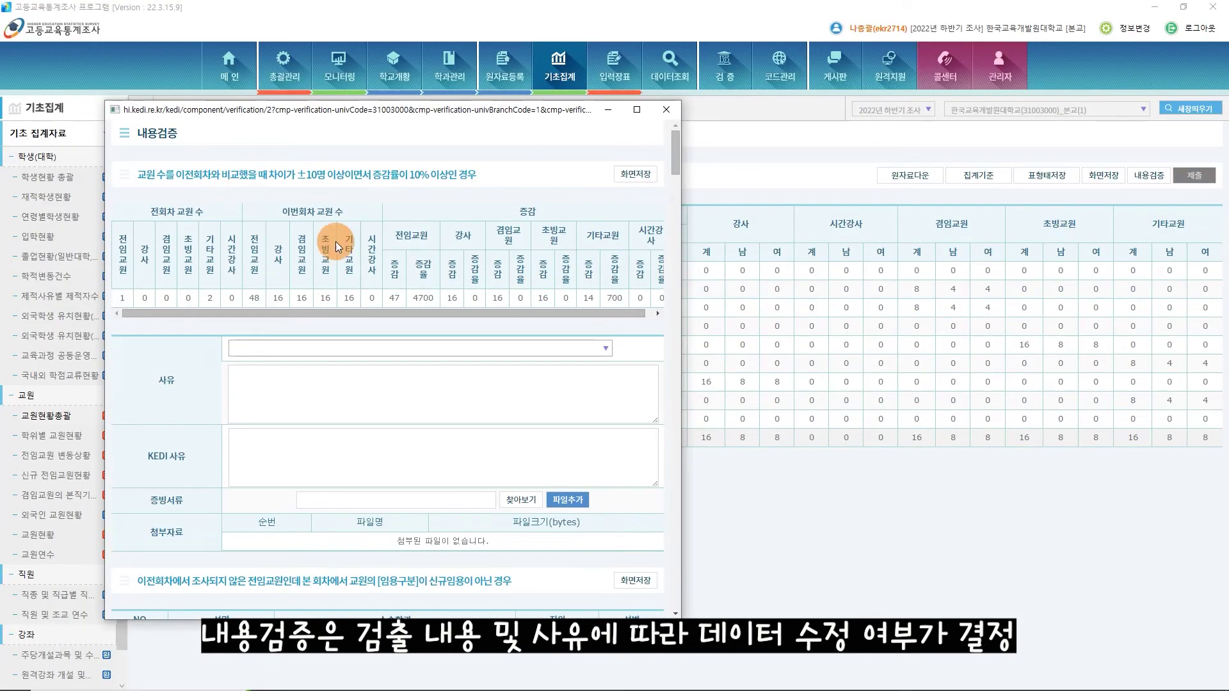
left_click(432, 359)
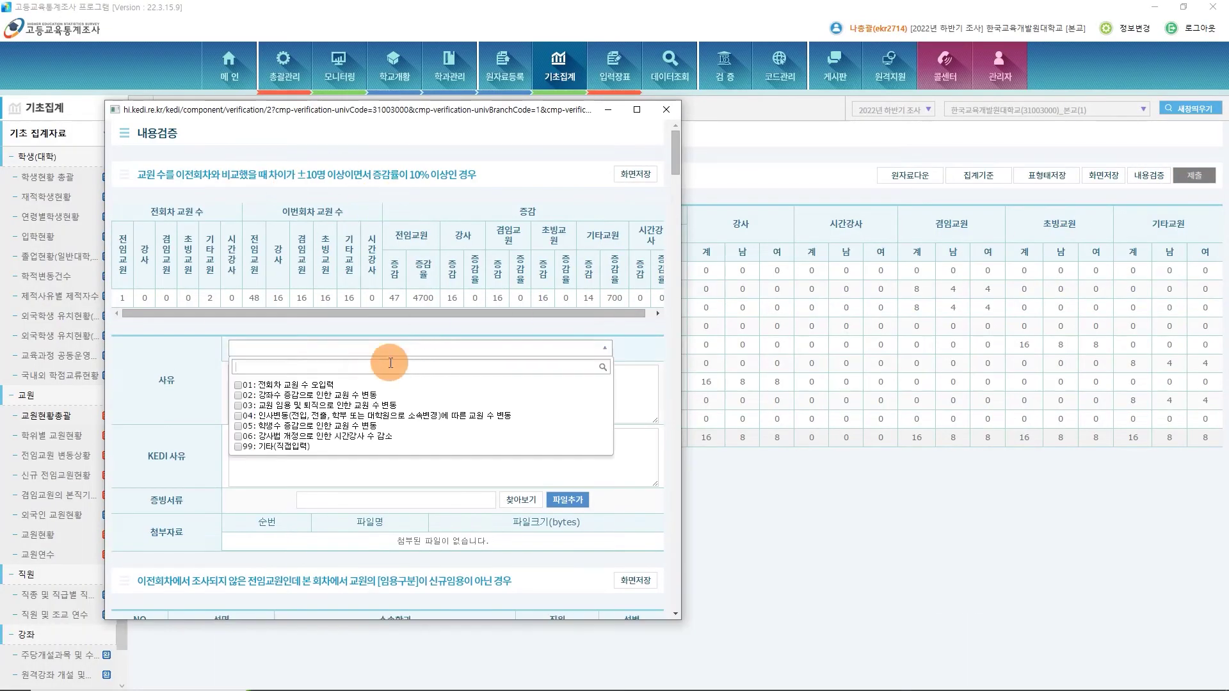
left_click(314, 385)
left_click(631, 384)
Select a reason code for each of the next three flagged faculty checks, ending with the 산학협력중점교수 industry experience check.
left_click_drag(680, 168, 673, 305)
left_click(531, 339)
left_click(352, 377)
left_click(499, 249)
left_click(393, 286)
scroll(545, 261, "down", 3)
left_click(461, 197)
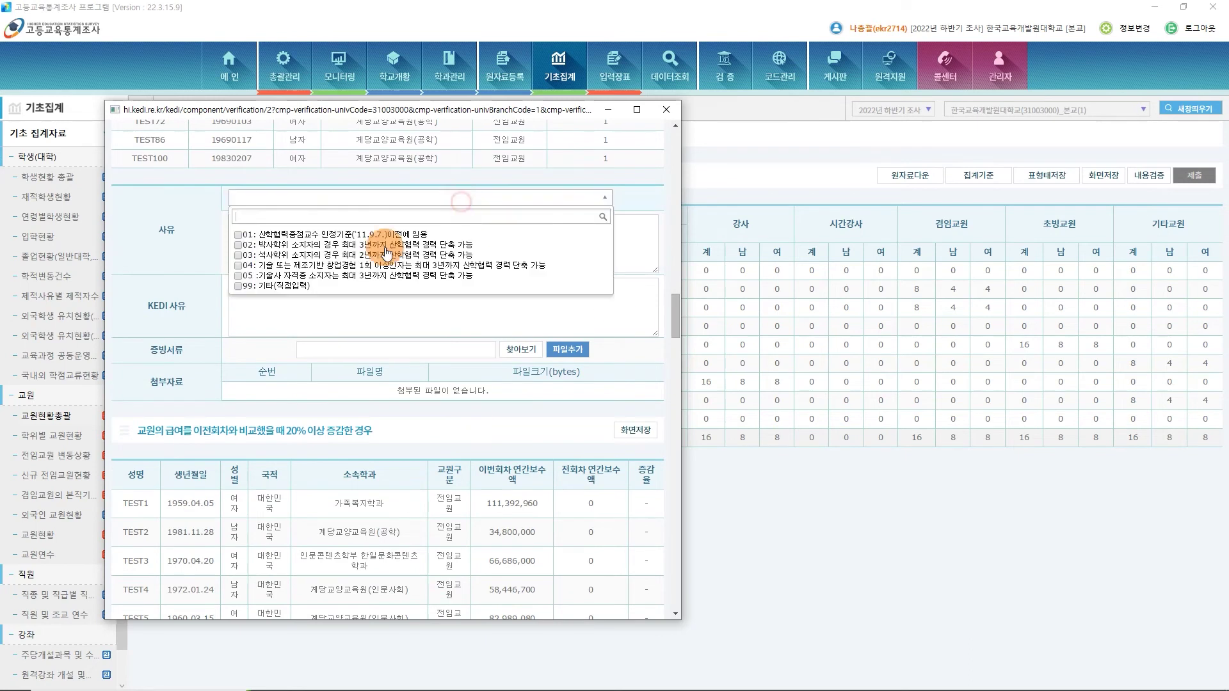
left_click(338, 250)
Select reason 01 (전회차 교원급여 오입력) for the check on faculty pay changing by 20% or more.
left_click_drag(672, 313, 651, 479)
scroll(652, 501, "down", 6)
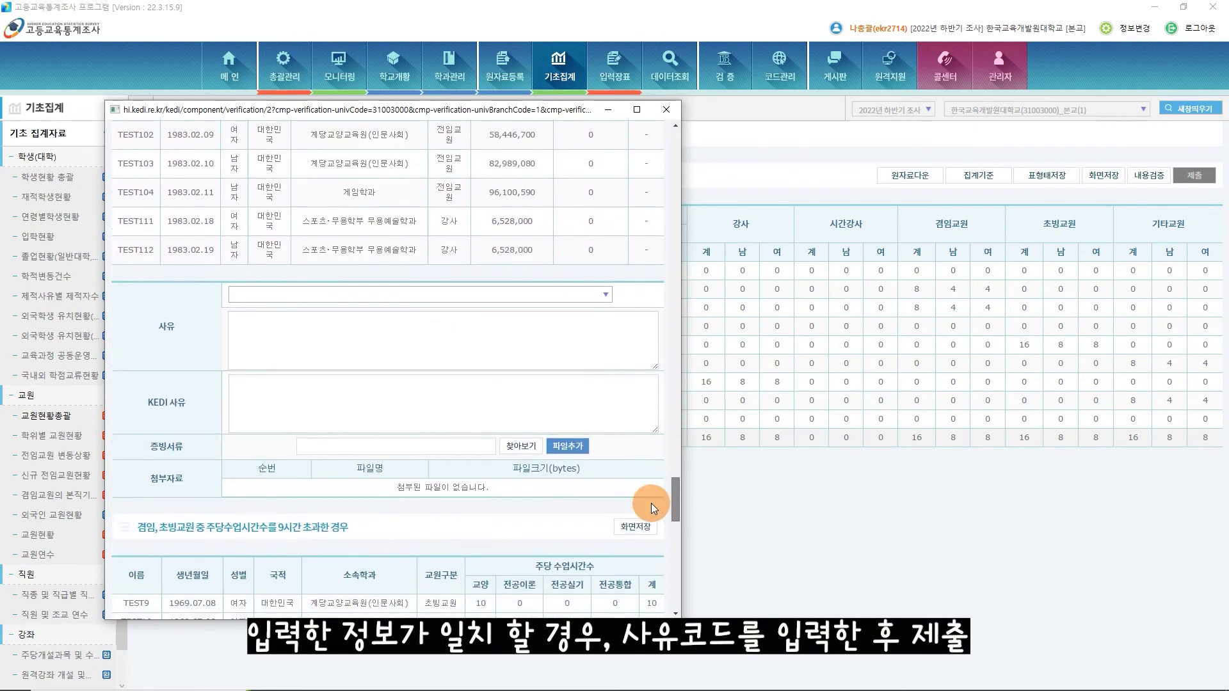
scroll(649, 516, "up", 3)
left_click(472, 384)
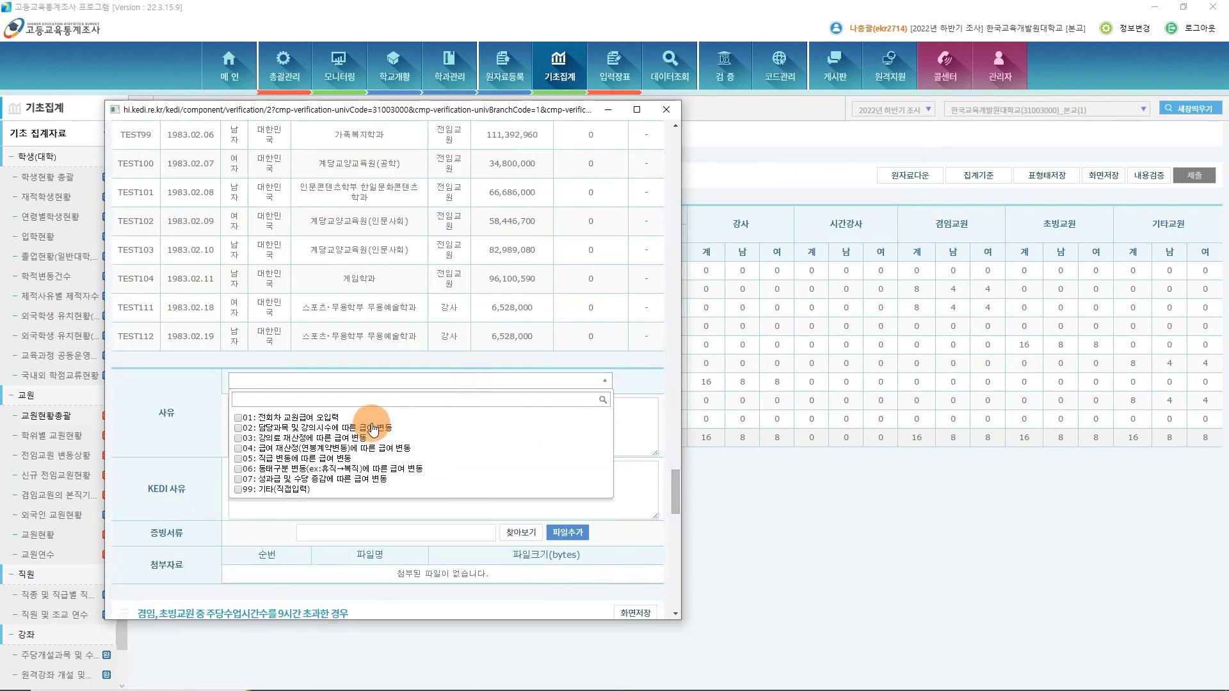
left_click(320, 417)
left_click(656, 384)
Select reason 01 for the check on 겸임 and 초빙 faculty exceeding 9 weekly teaching hours.
left_click_drag(678, 489, 679, 564)
left_click(460, 217)
left_click(413, 252)
left_click(576, 420)
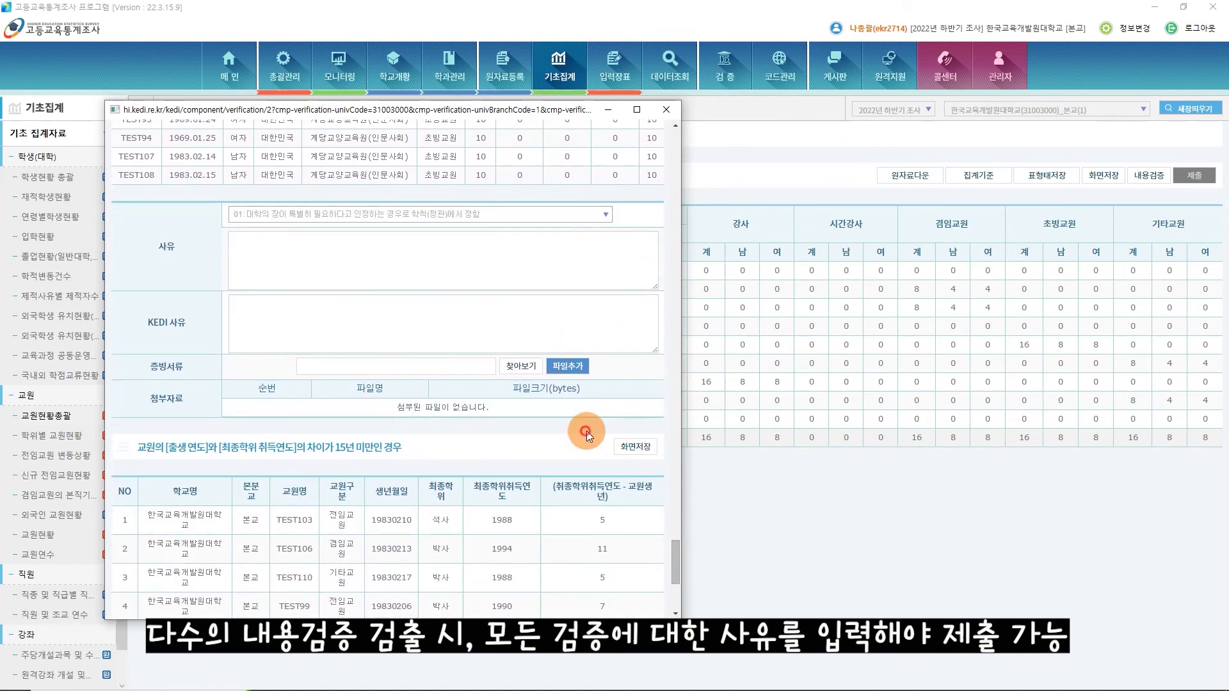
Submit the 교원현황총괄 content verification with the final degree-year check left without a reason, and acknowledge the notice.
left_click_drag(677, 555, 682, 586)
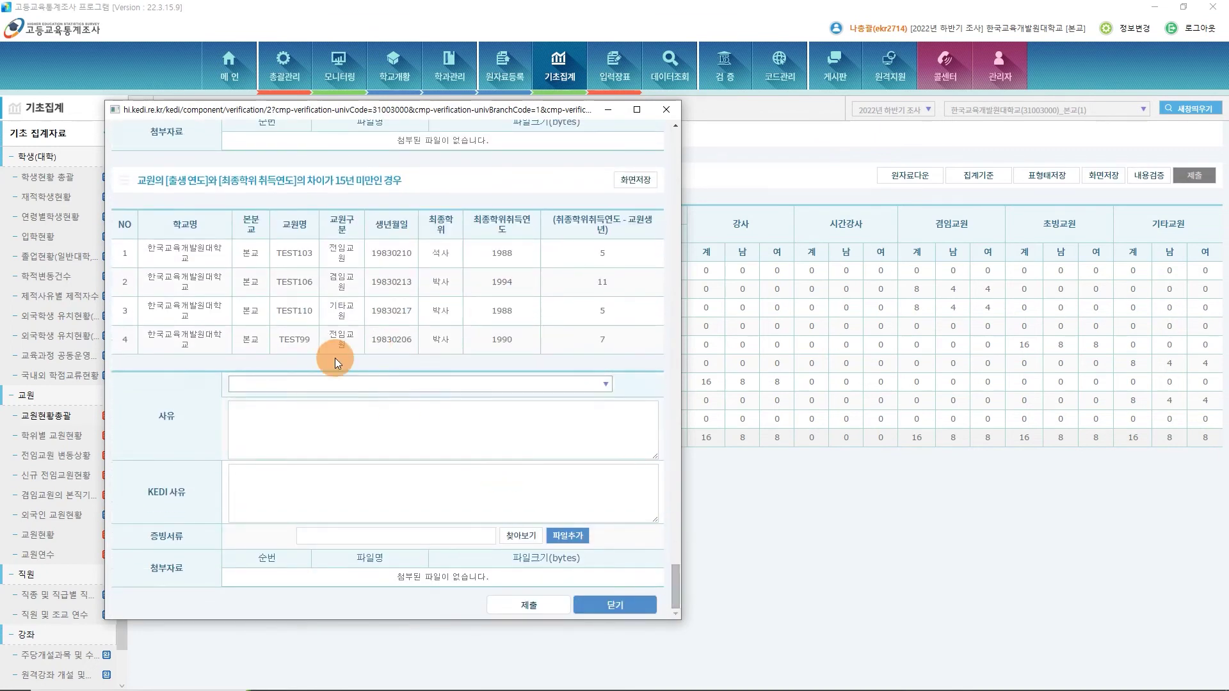
left_click(521, 605)
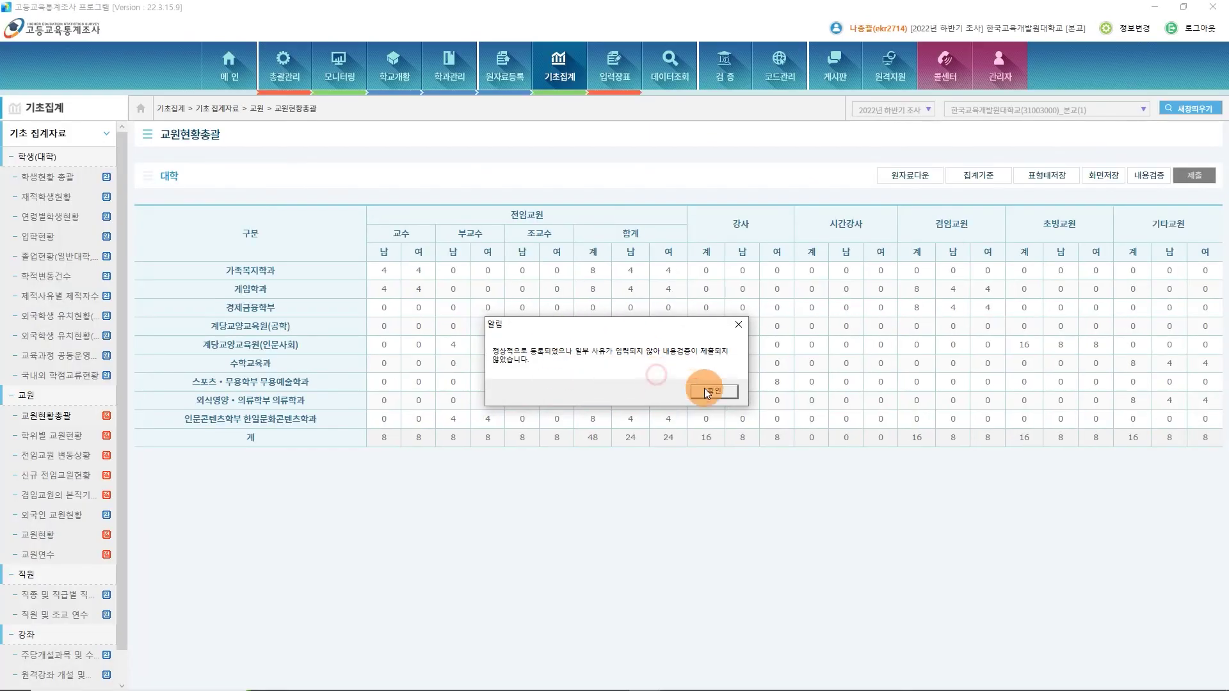
left_click(714, 391)
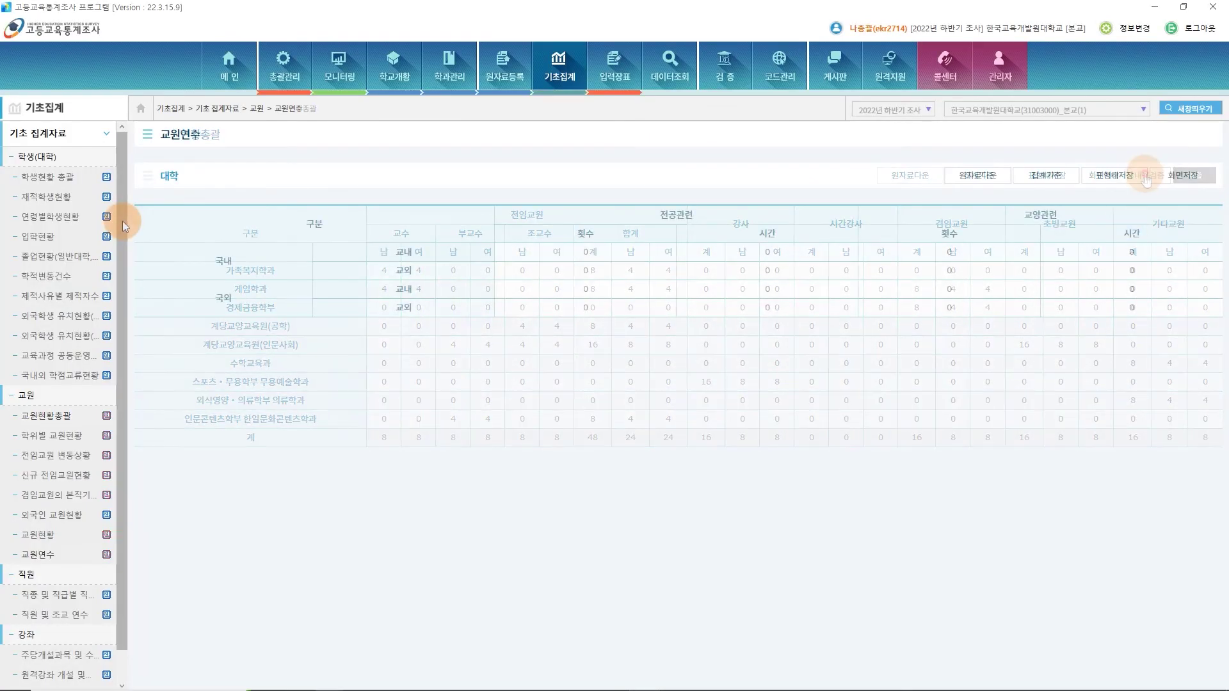
Review the submission status of all forms in the 기초집계 list and return to 학생현황 총괄.
left_click_drag(124, 226, 136, 284)
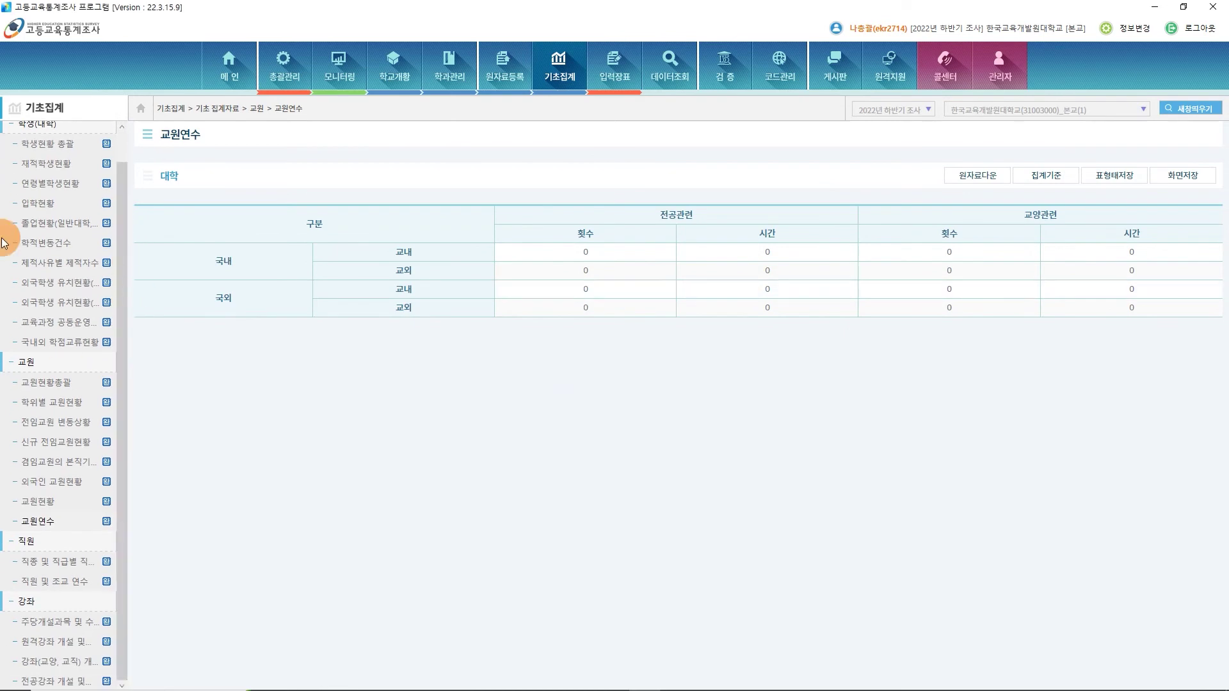
left_click(559, 99)
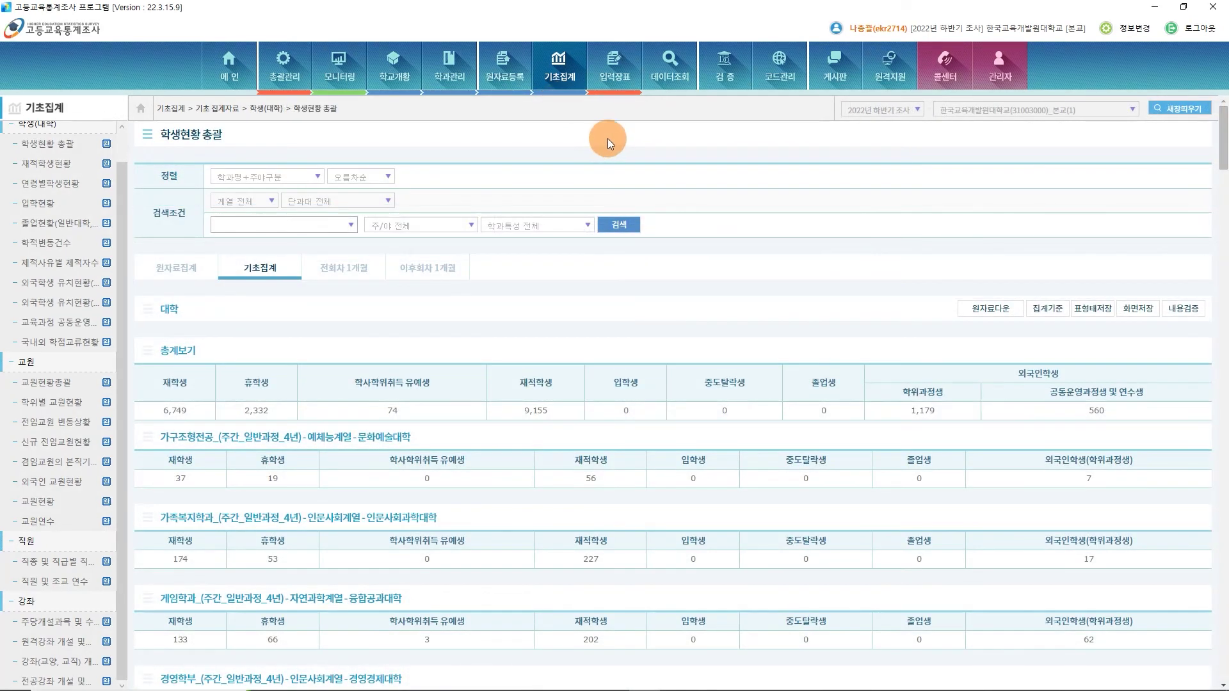
Open the 입력장표 section and enter 10 for male 중등학교 정교사(2급) under 가구아트전공 in 교원자격증 발급현황.
left_click(628, 76)
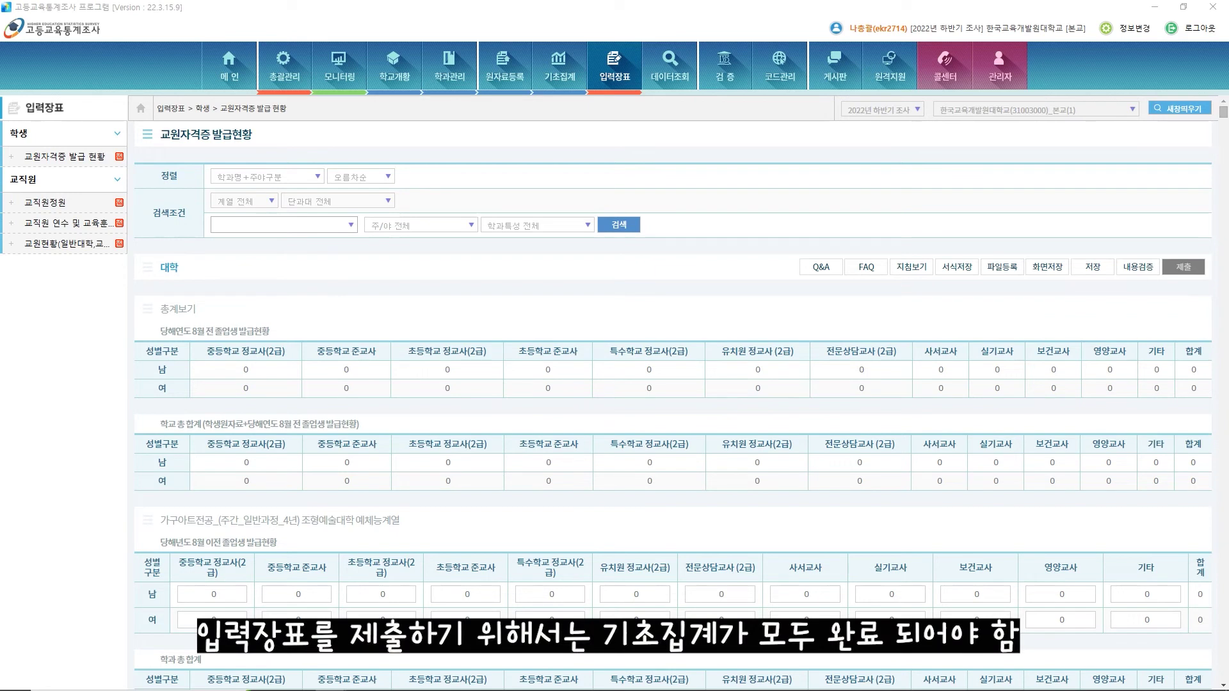
left_click(558, 102)
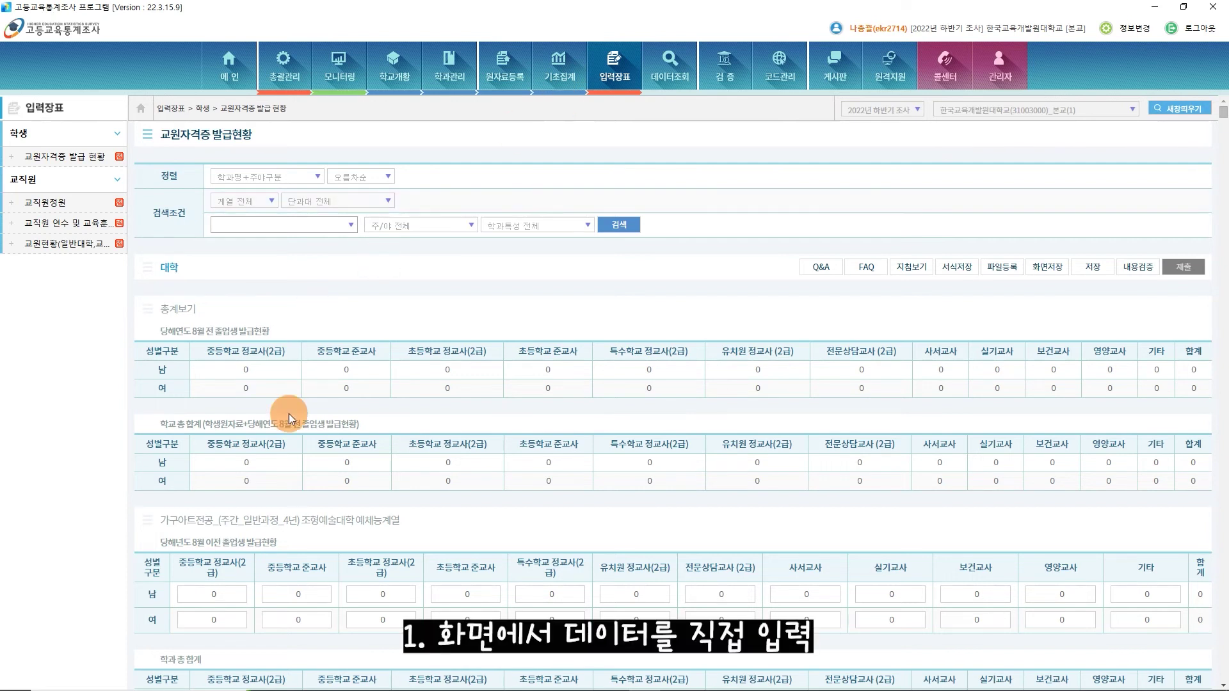
left_click(220, 595)
type("1")
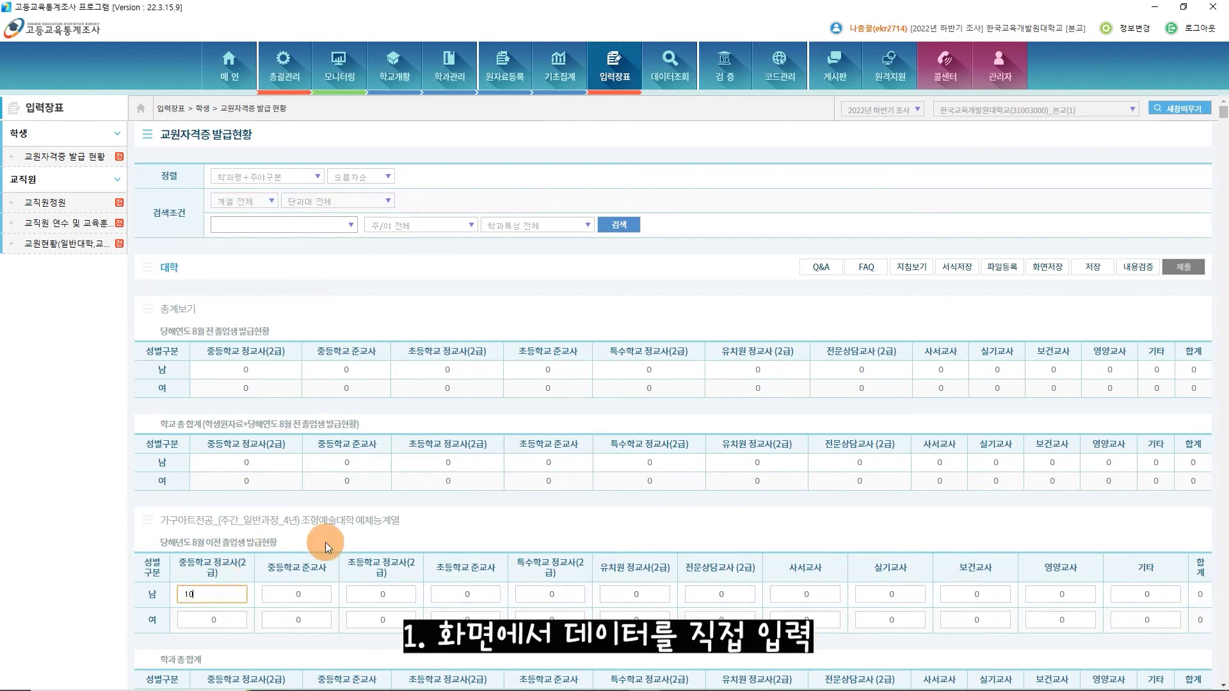
Switch from the Excel form back to the survey program, open file registration for 교원자격증 발급현황, and cancel without choosing a file.
left_click(917, 339)
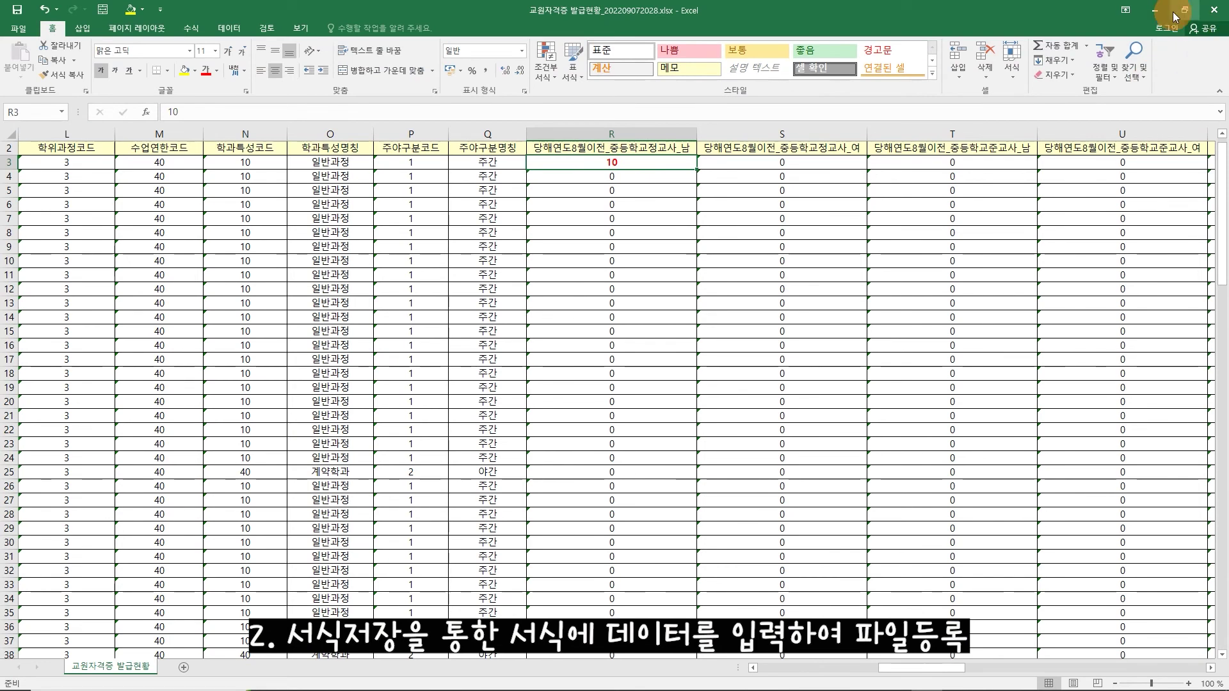
left_click(1207, 11)
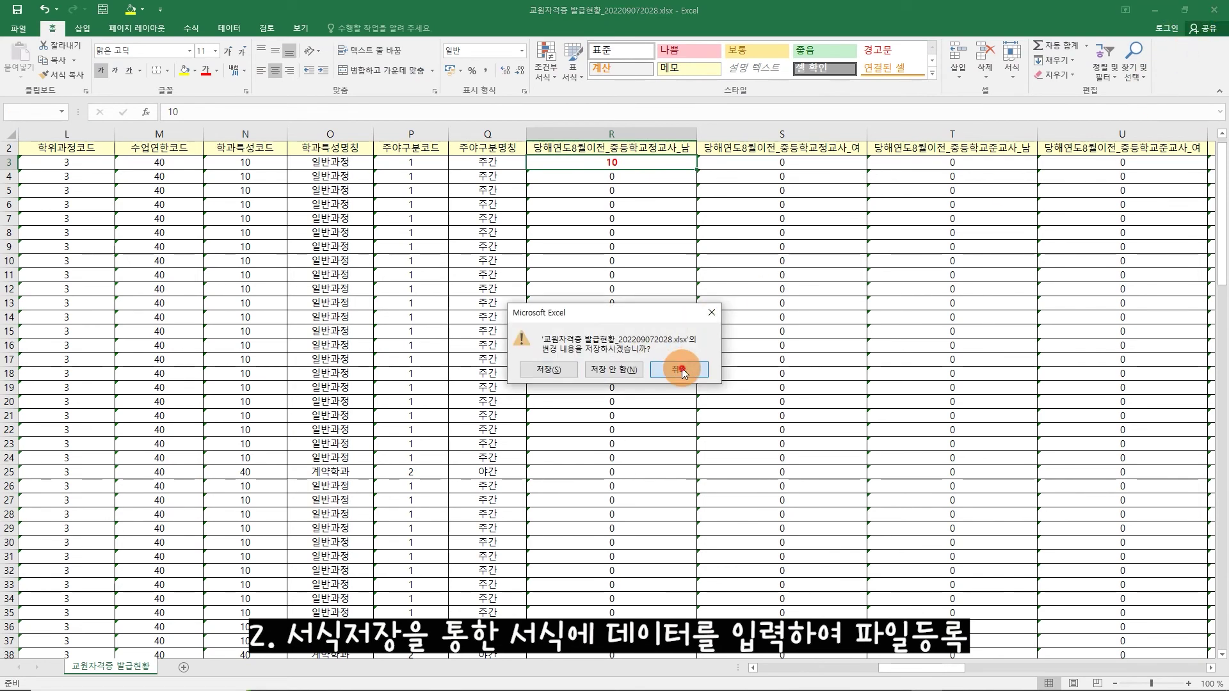
left_click(698, 375)
left_click(1160, 18)
left_click(1002, 267)
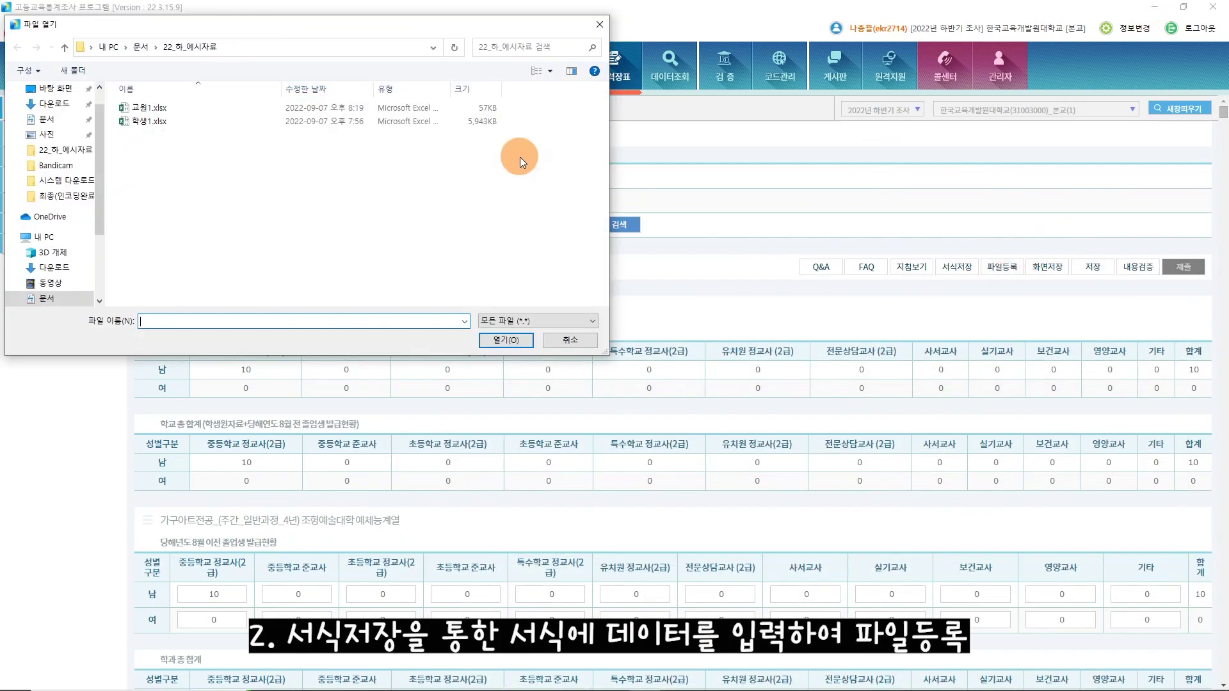
left_click(570, 341)
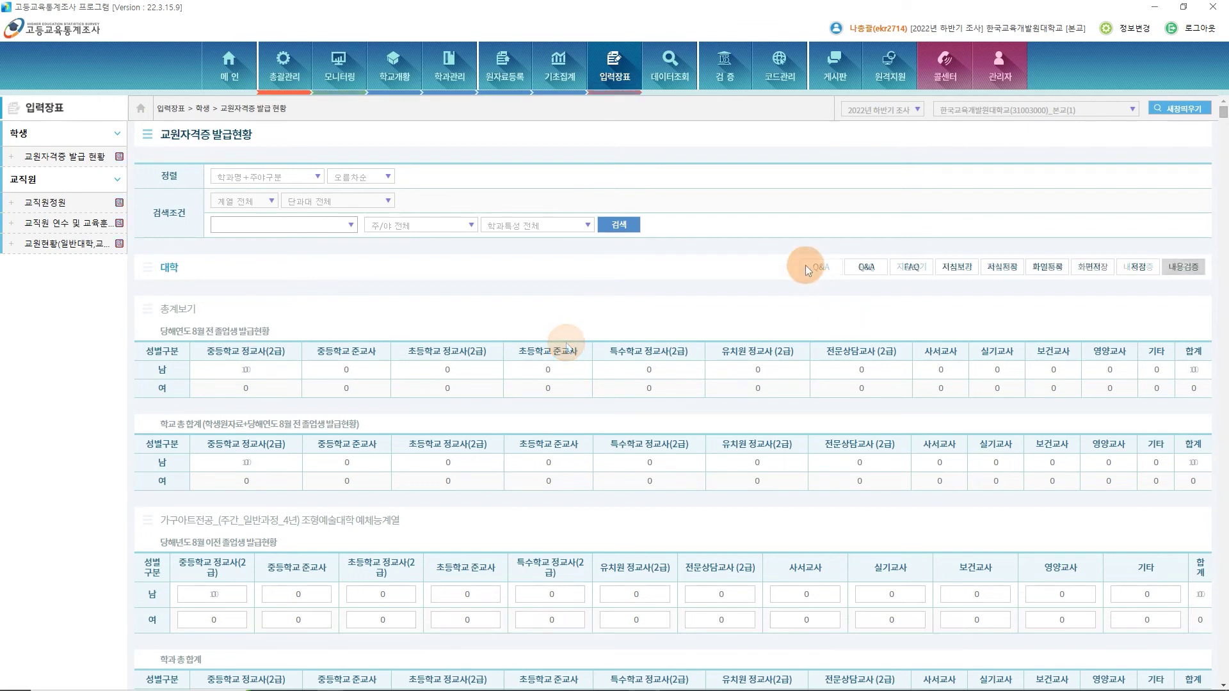
Open 기초검증 in the verification section, run the first two checks on the student raw data, and acknowledge each completion.
left_click(720, 81)
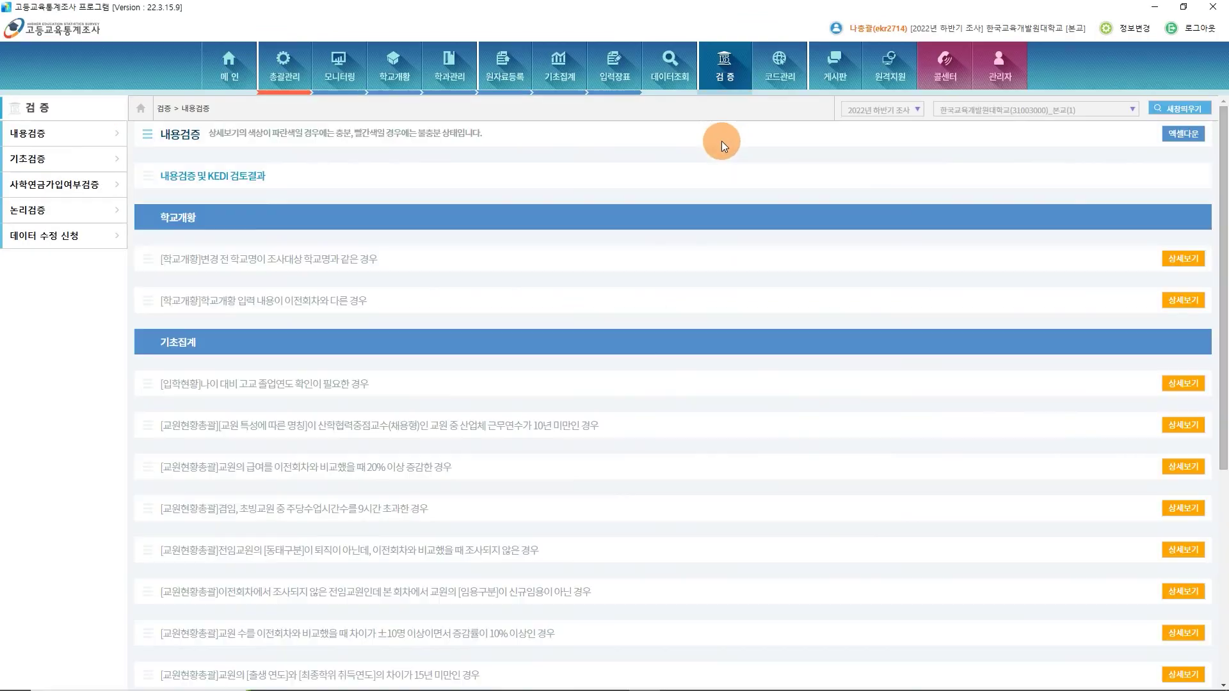
left_click(77, 159)
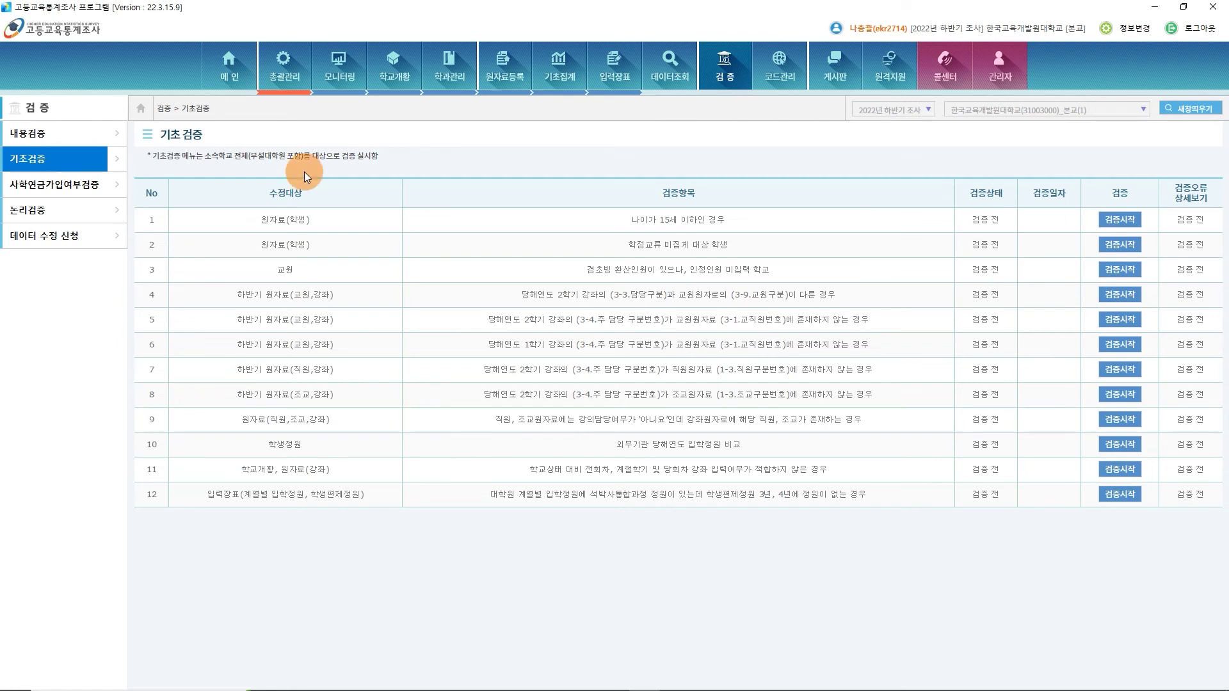
left_click(1128, 219)
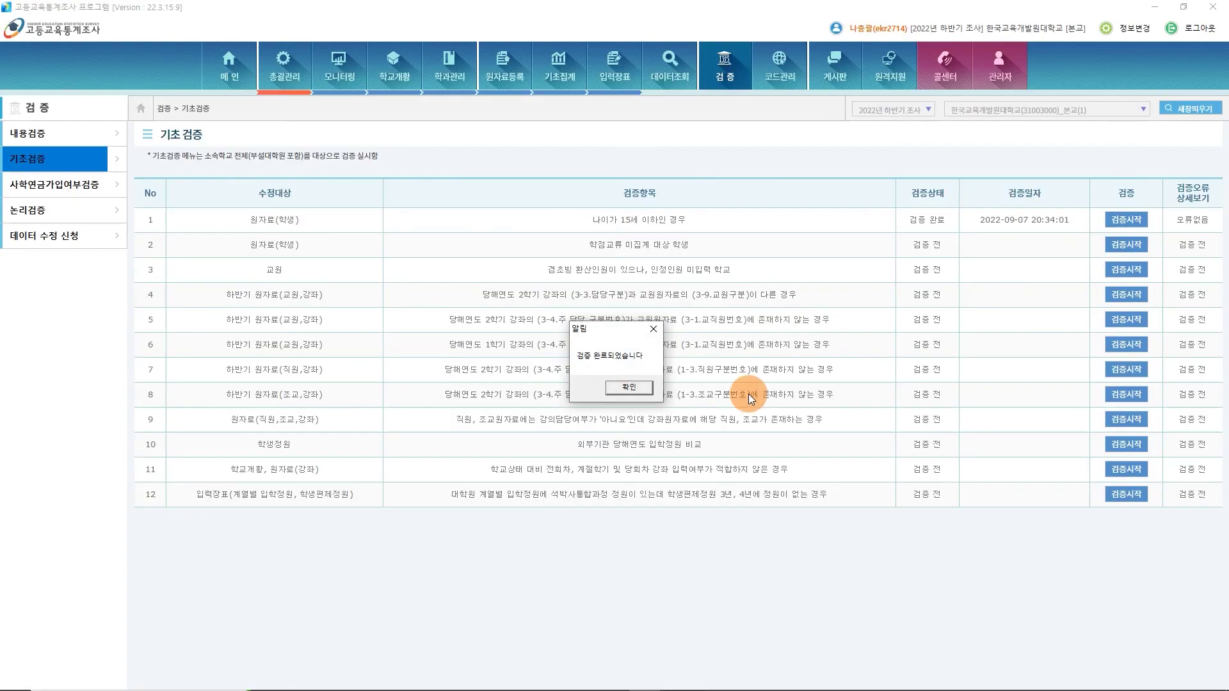
left_click(644, 390)
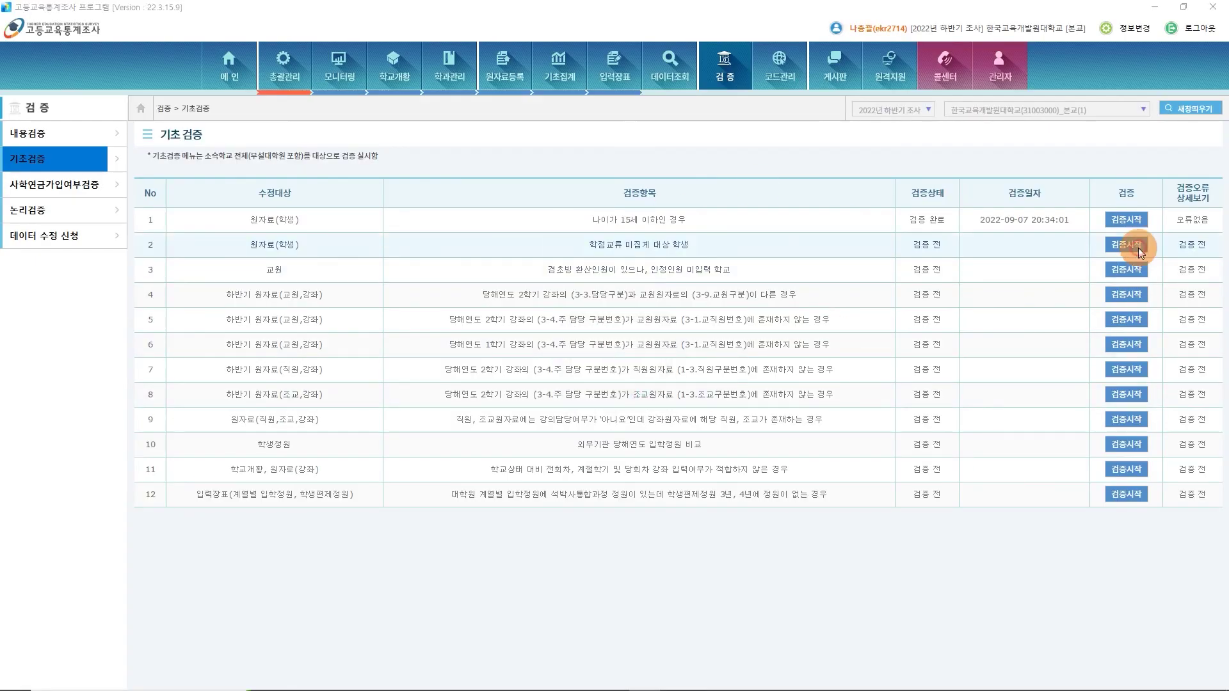
left_click(1127, 244)
left_click(642, 390)
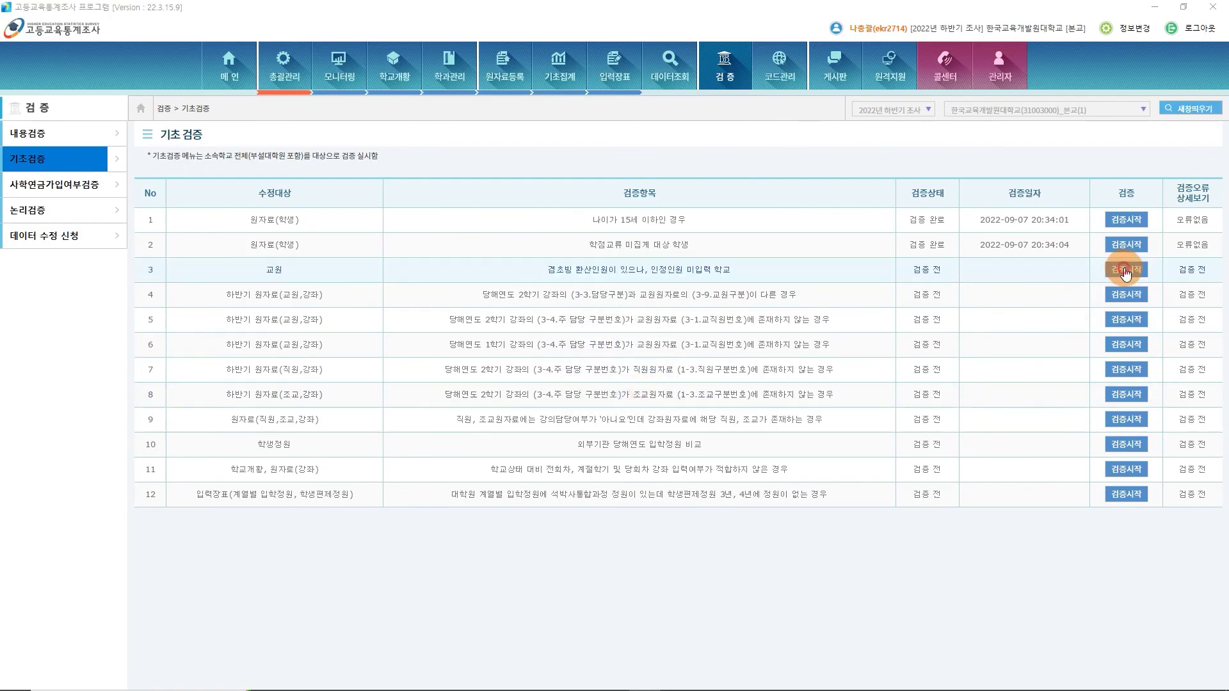
Run the third 기초검증 check on 교원 data, review its error details, and close the detail window.
left_click(1122, 271)
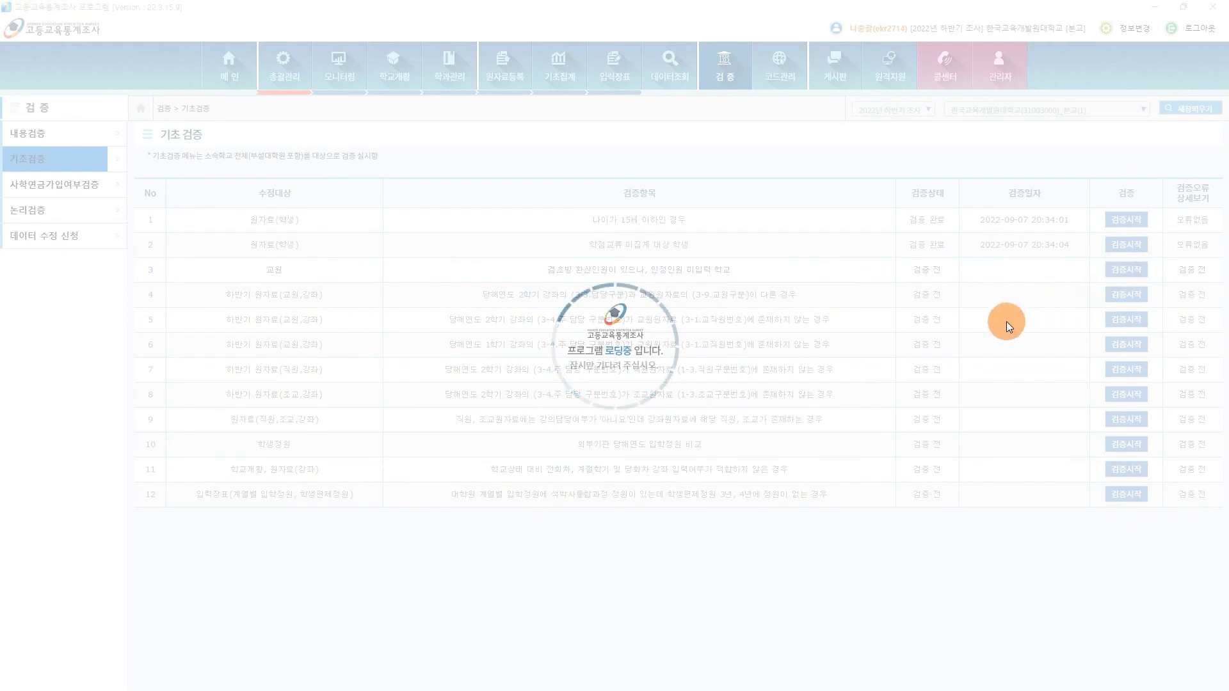
left_click(640, 388)
left_click(1187, 269)
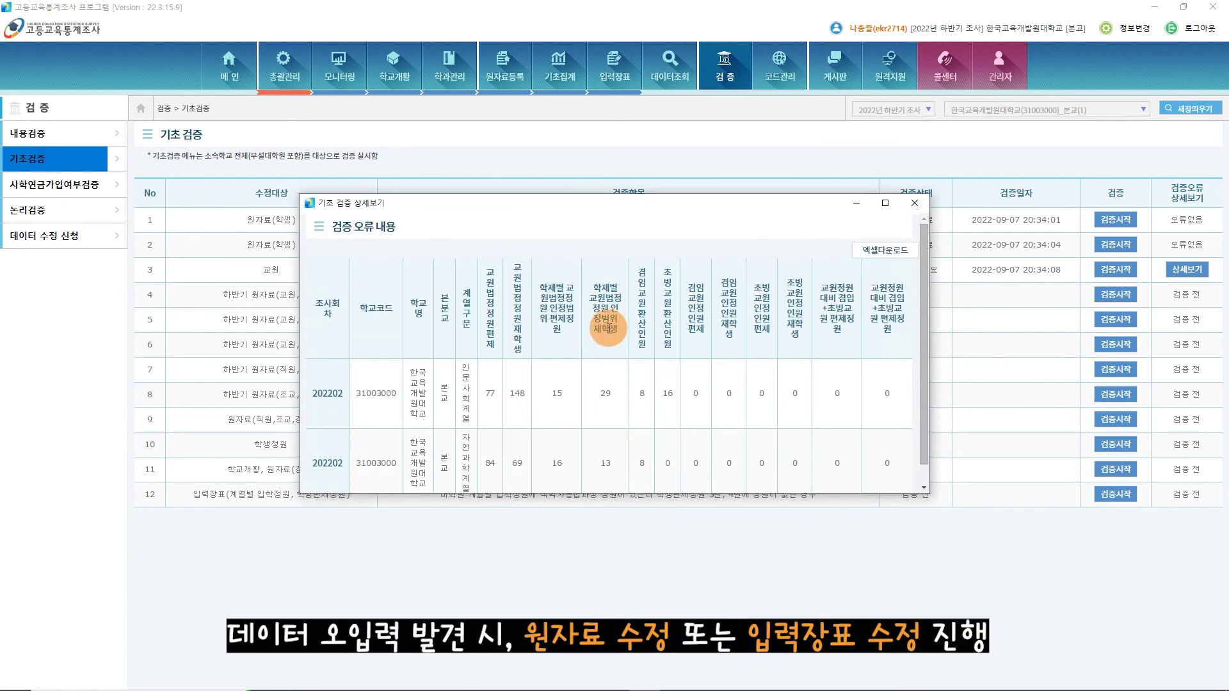
left_click_drag(924, 323, 919, 364)
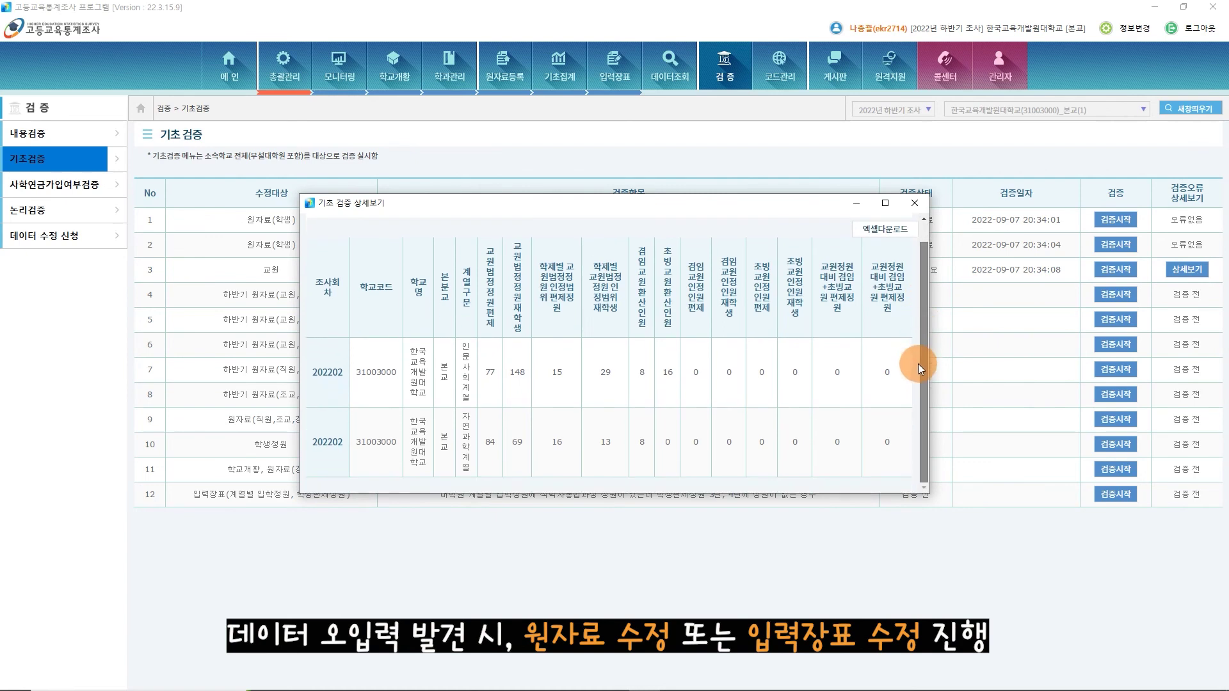
left_click(915, 204)
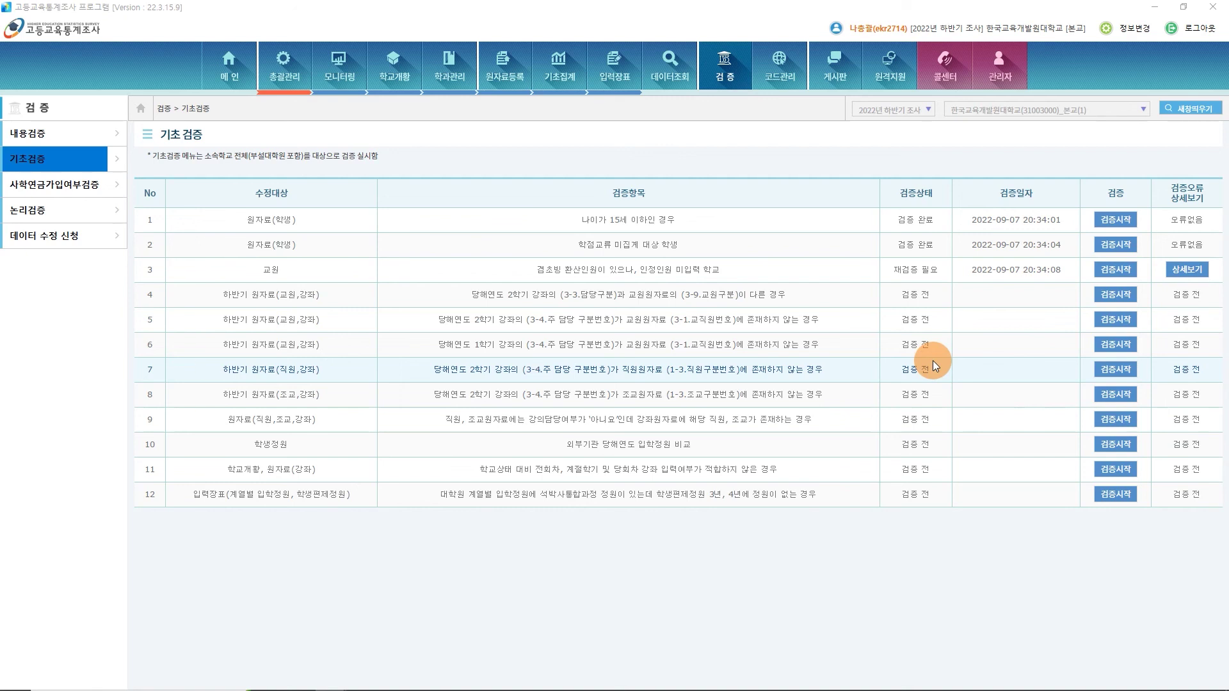
Open 모니터링 및 제출 관리 under 총괄관리 and mark 한국교육개발원대학교 [본교] as 최종제출완료, confirming the submission.
left_click(294, 78)
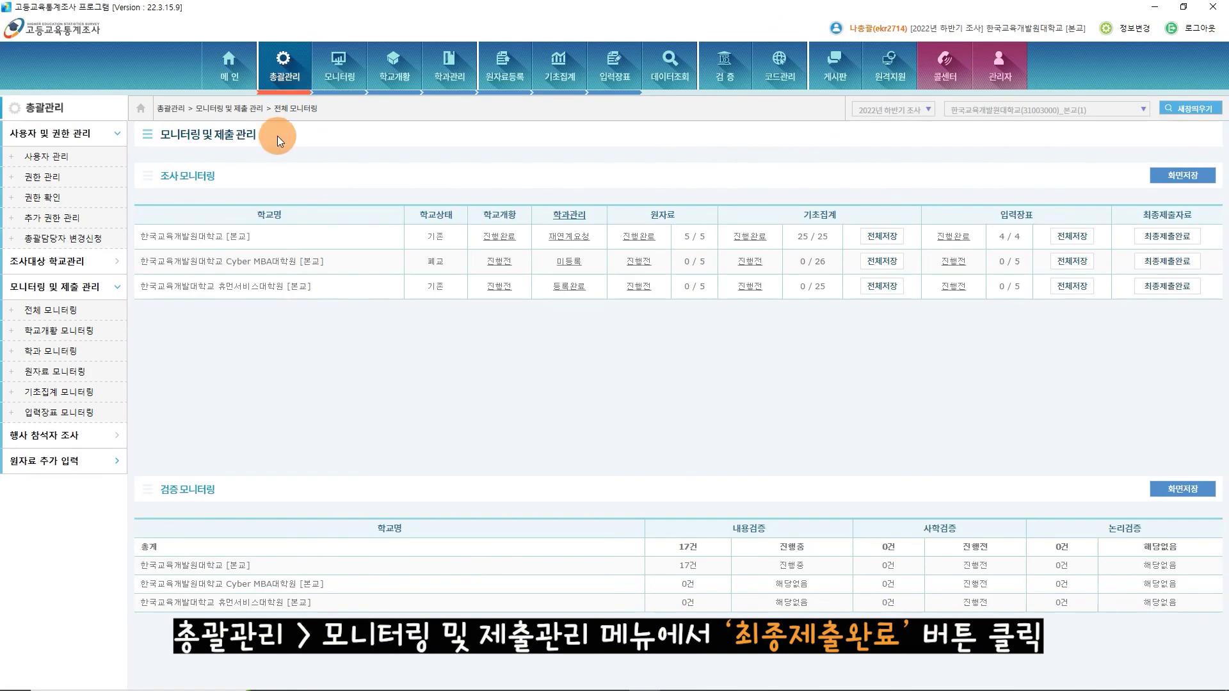
left_click(102, 291)
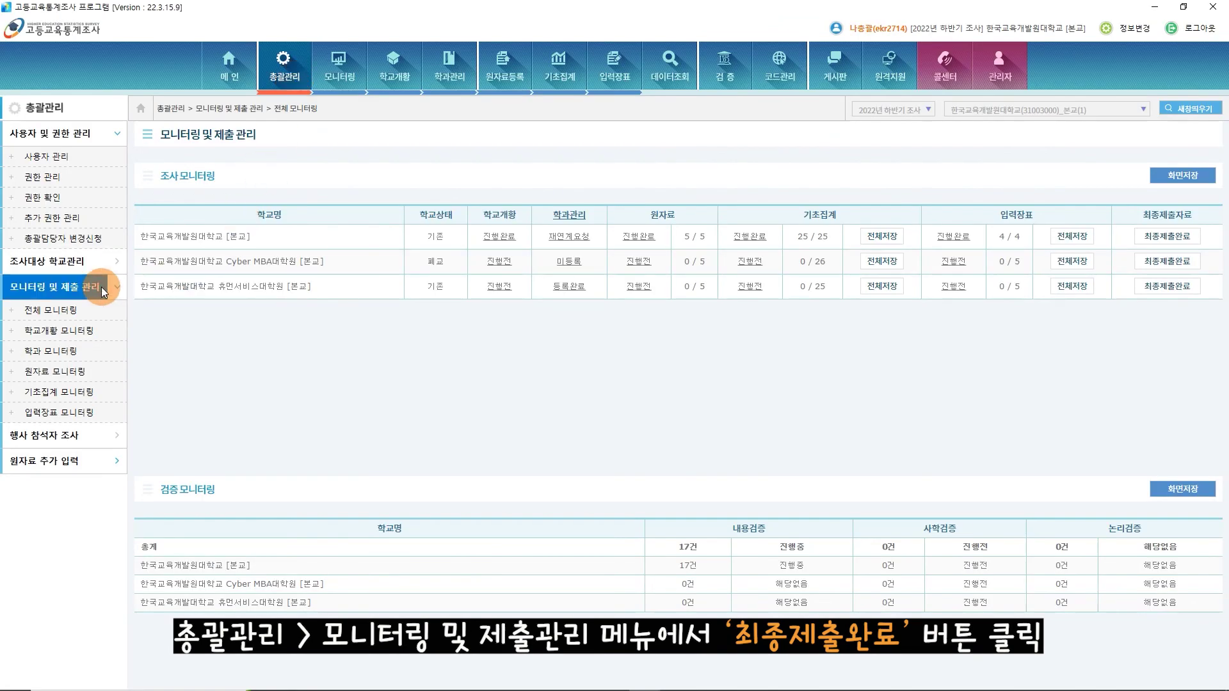
left_click(1172, 237)
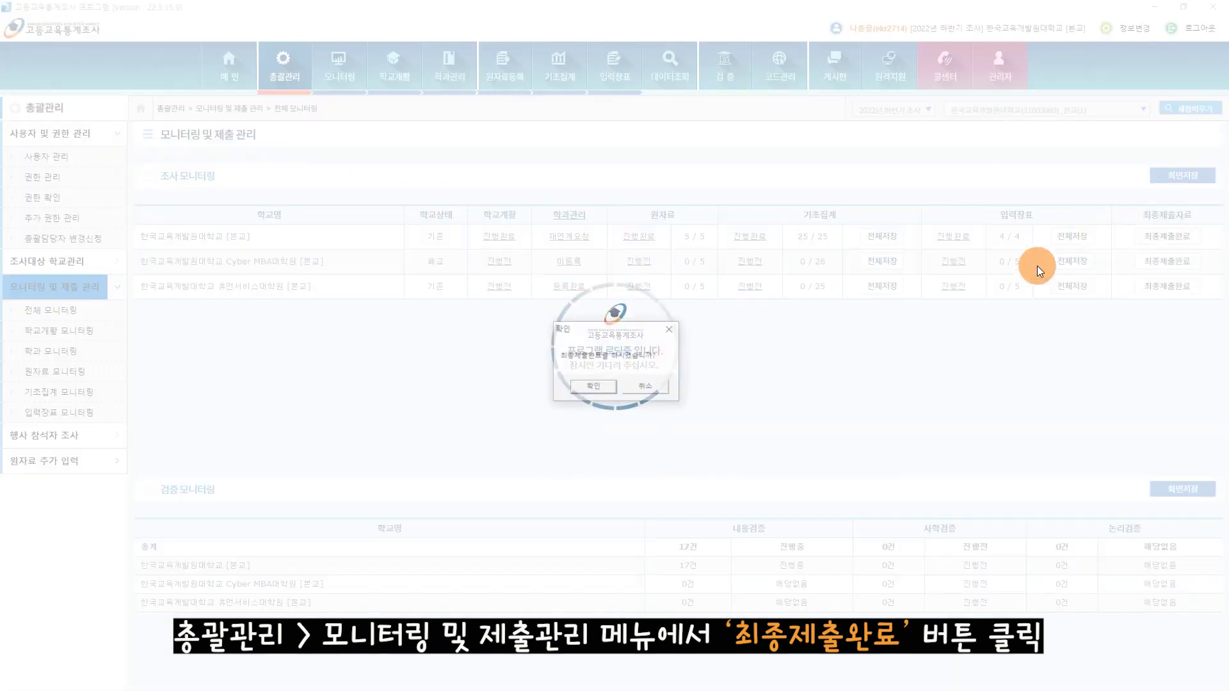
left_click(602, 387)
left_click(627, 388)
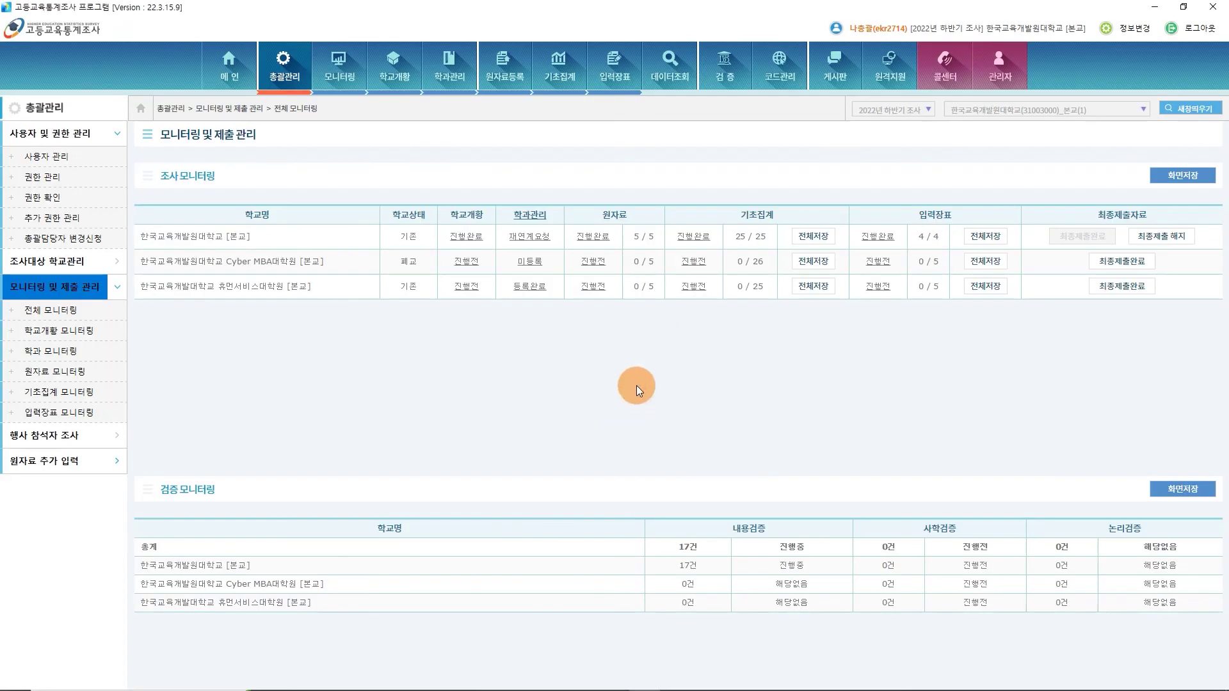